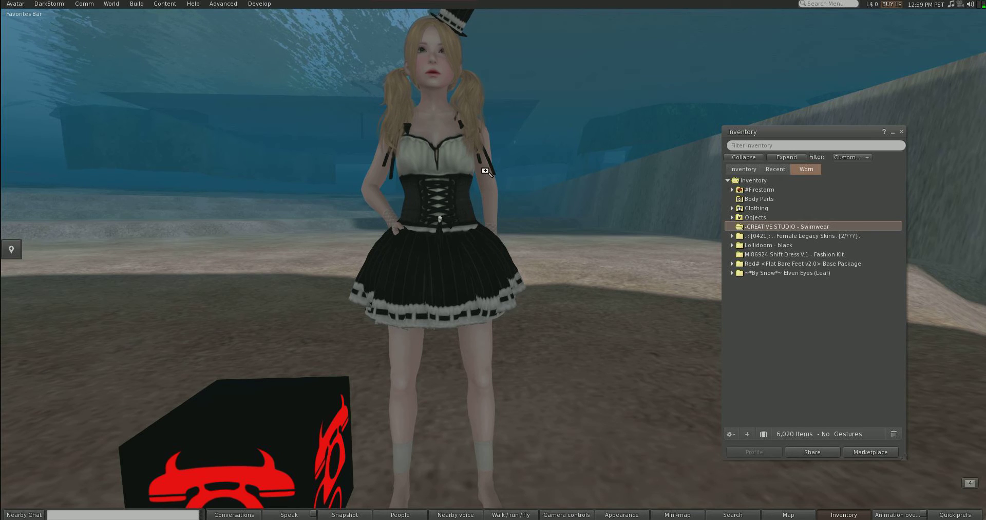
# Step: Open the DarkStorm XML Export options for the avatar
pyautogui.keyDown('ctrl'); pyautogui.keyDown('alt'); pyautogui.moveTo(482, 158); pyautogui.dragTo(482, 189); pyautogui.keyUp('alt'); pyautogui.keyUp('ctrl')
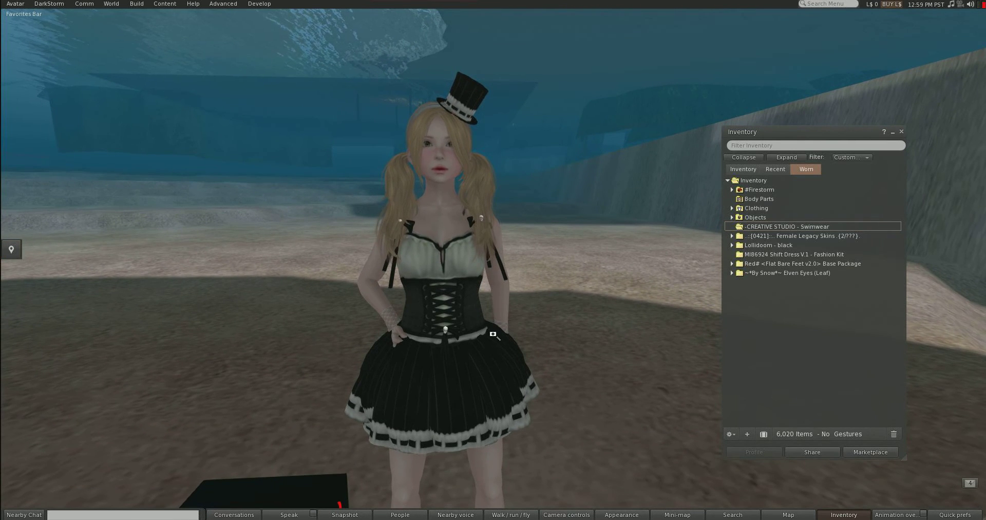
pyautogui.keyDown('alt'); pyautogui.moveTo(488, 329); pyautogui.dragTo(488, 349); pyautogui.keyUp('alt')
pyautogui.keyDown('alt'); pyautogui.moveTo(490, 247); pyautogui.dragTo(490, 264); pyautogui.keyUp('alt')
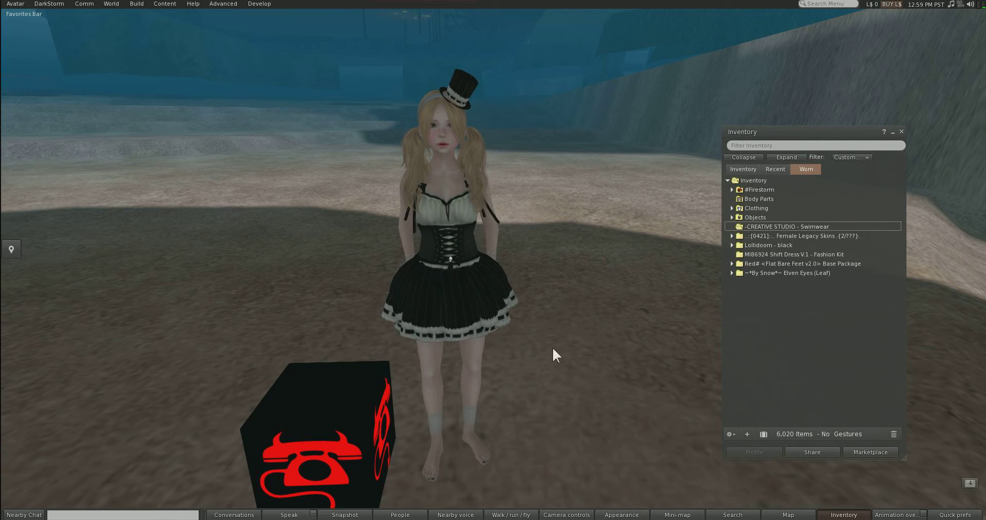
pyautogui.rightClick(454, 179)
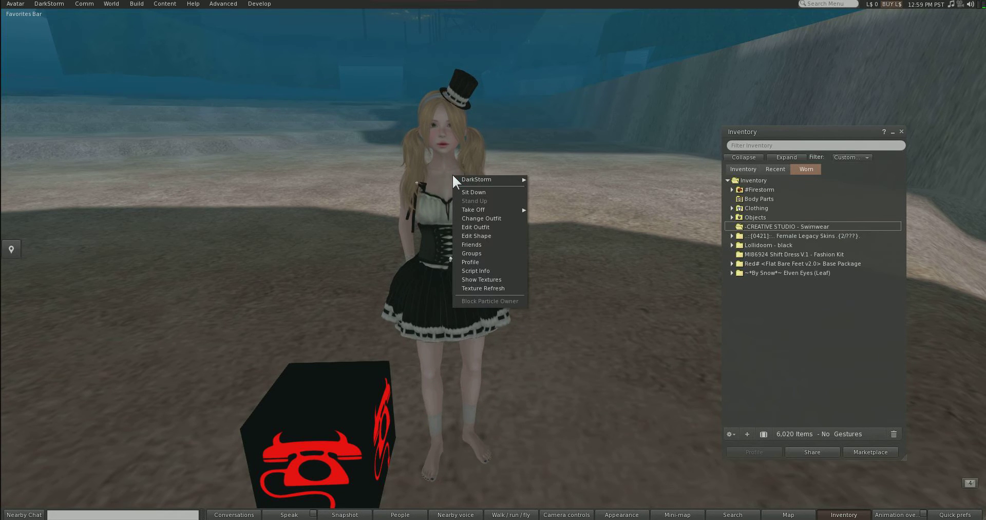
pyautogui.moveTo(475, 180)
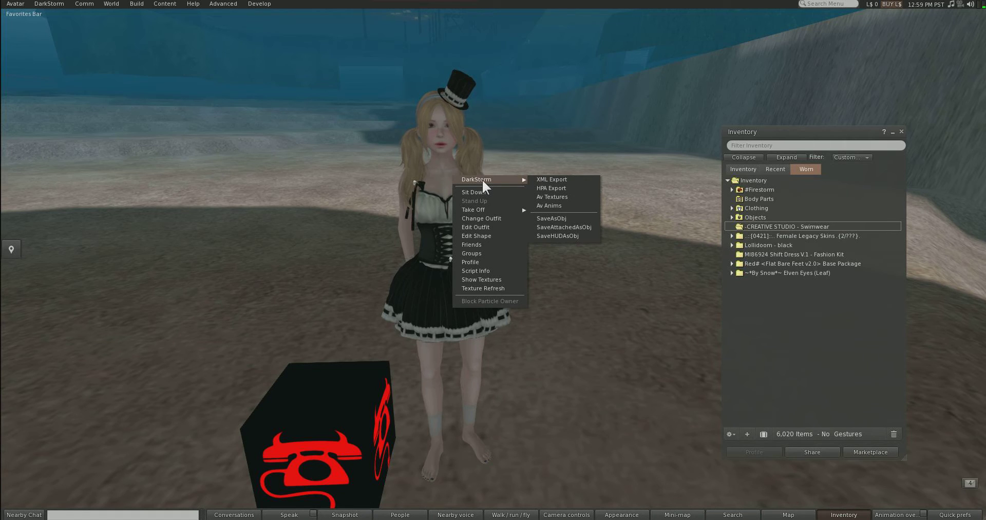
pyautogui.rightClick(444, 174)
pyautogui.moveTo(470, 179)
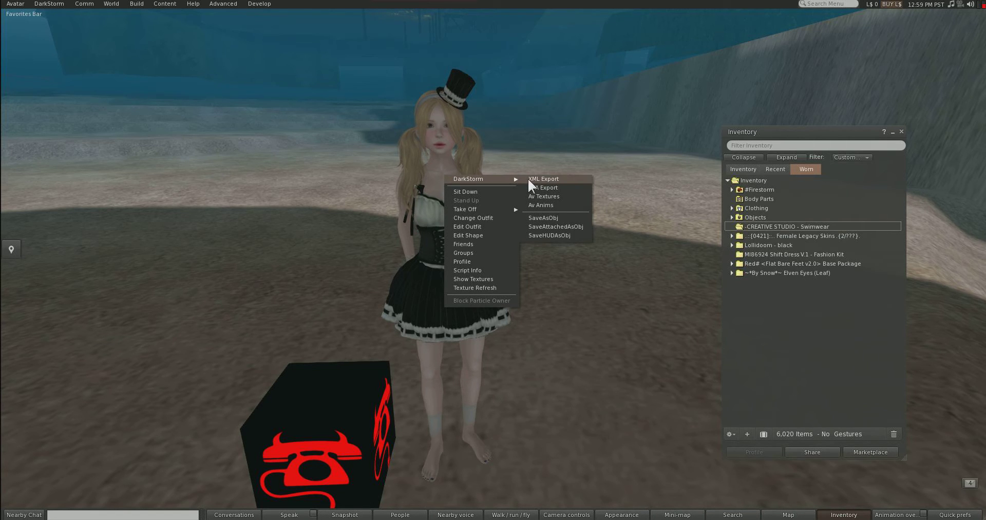
pyautogui.click(565, 180)
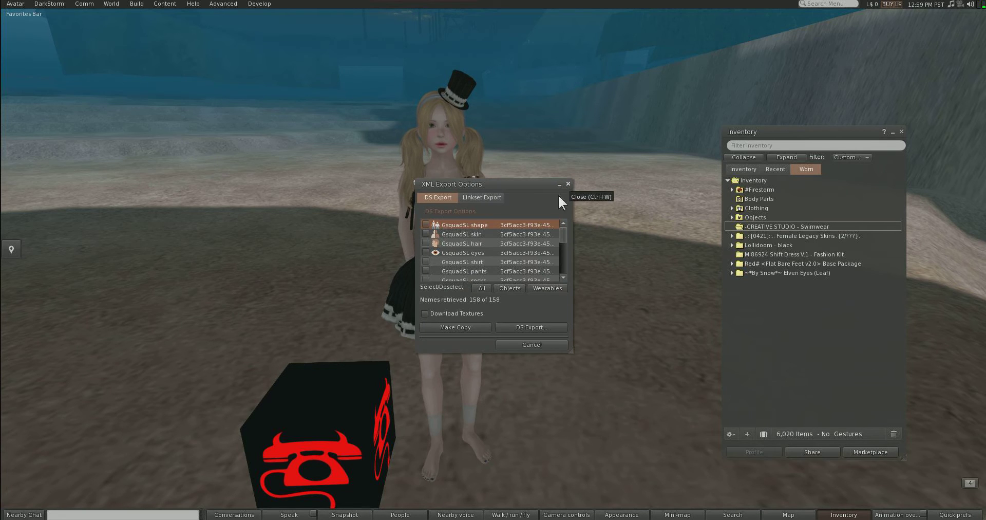
# Step: Enlarge the XML Export Options window to show all listed items and move it clear of the avatar
pyautogui.moveTo(581, 375); pyautogui.dragTo(650, 462)
pyautogui.moveTo(570, 184); pyautogui.dragTo(596, 141)
pyautogui.moveTo(611, 96); pyautogui.dragTo(622, 70)
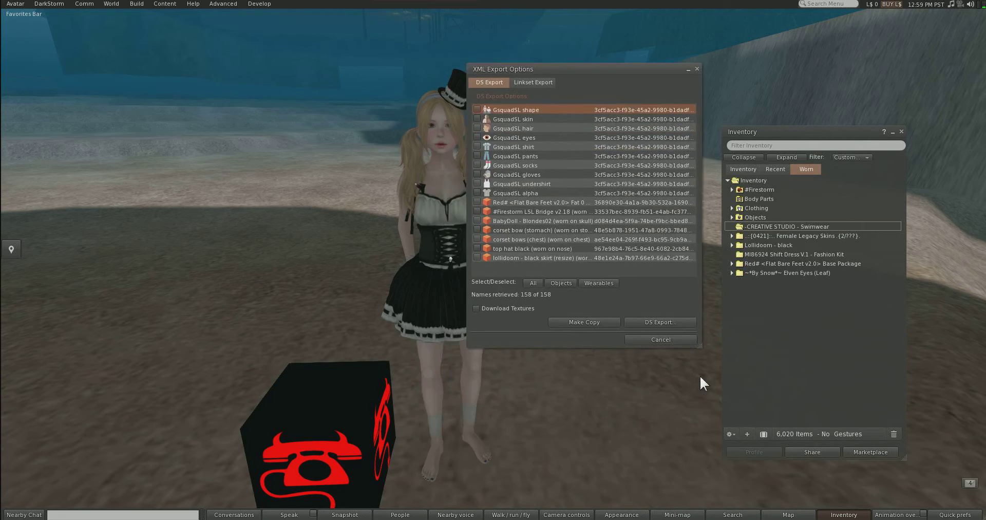
pyautogui.moveTo(702, 347); pyautogui.dragTo(737, 406)
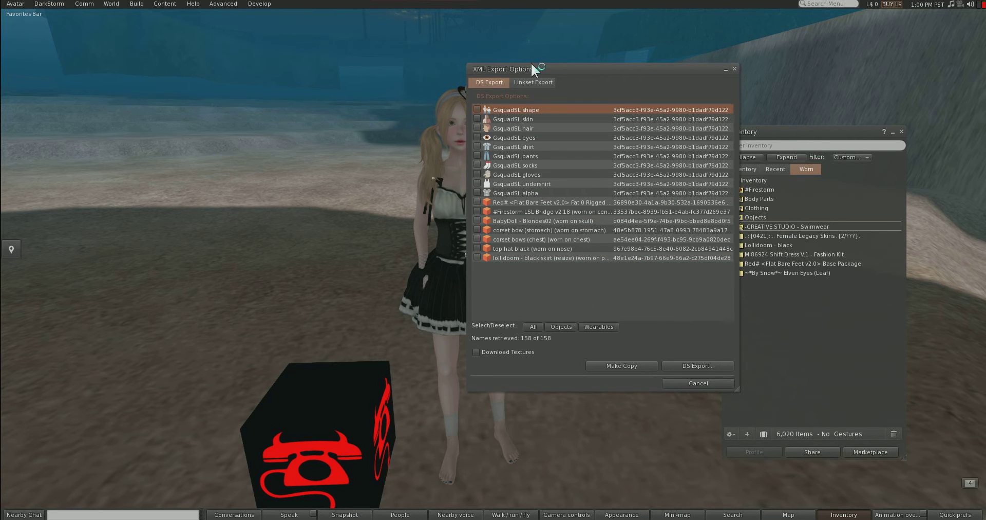
pyautogui.moveTo(540, 64); pyautogui.dragTo(625, 63)
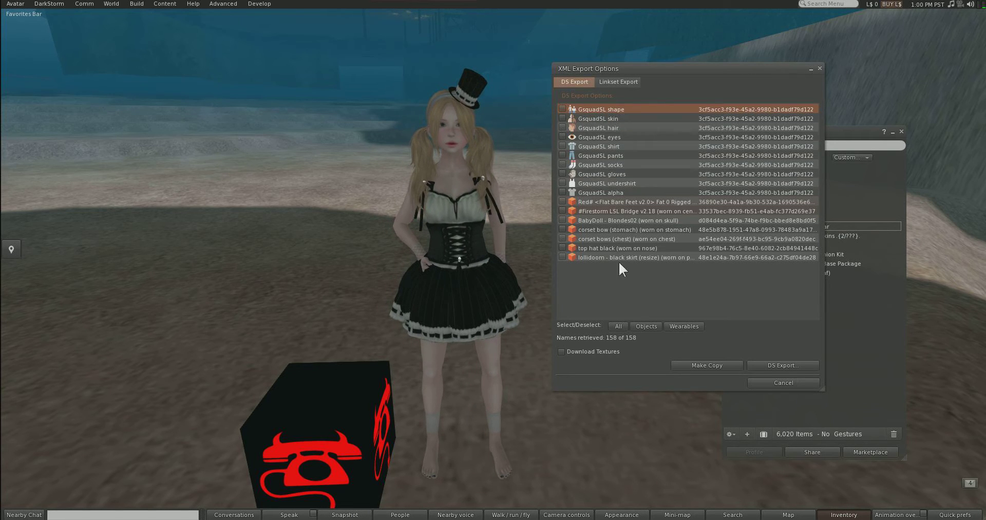
# Step: DS Export all of the avatar's listed items with Download Textures enabled to the Darkstorm tutorial folder, overriding the existing files
pyautogui.click(620, 326)
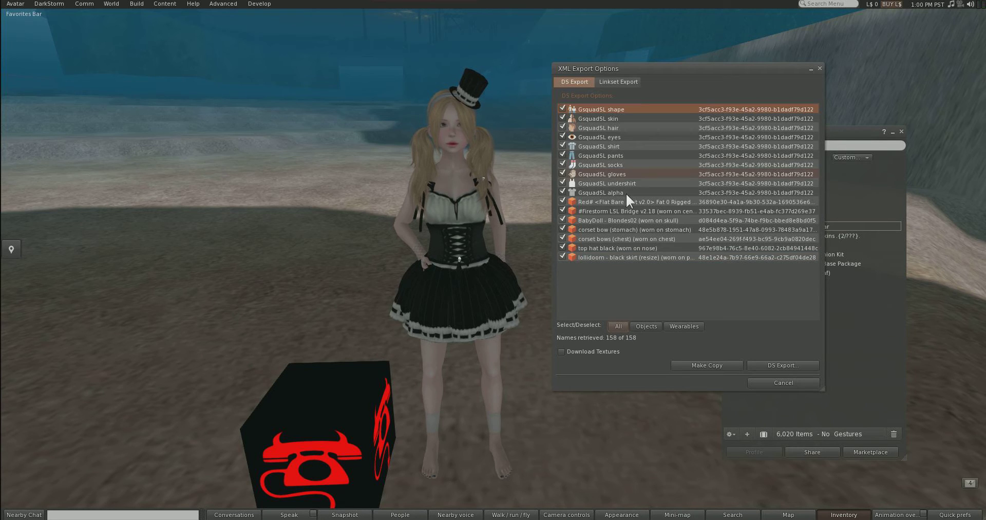
pyautogui.click(573, 351)
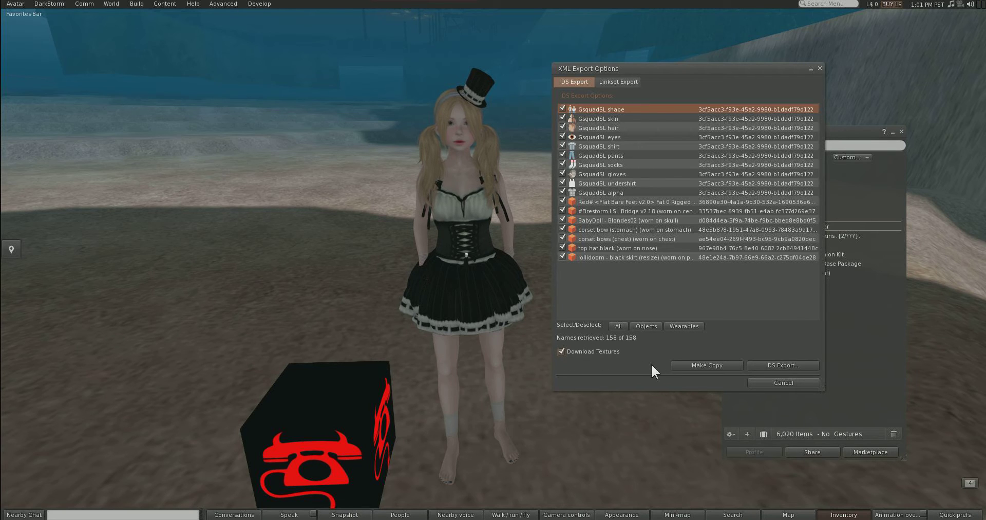
pyautogui.click(777, 364)
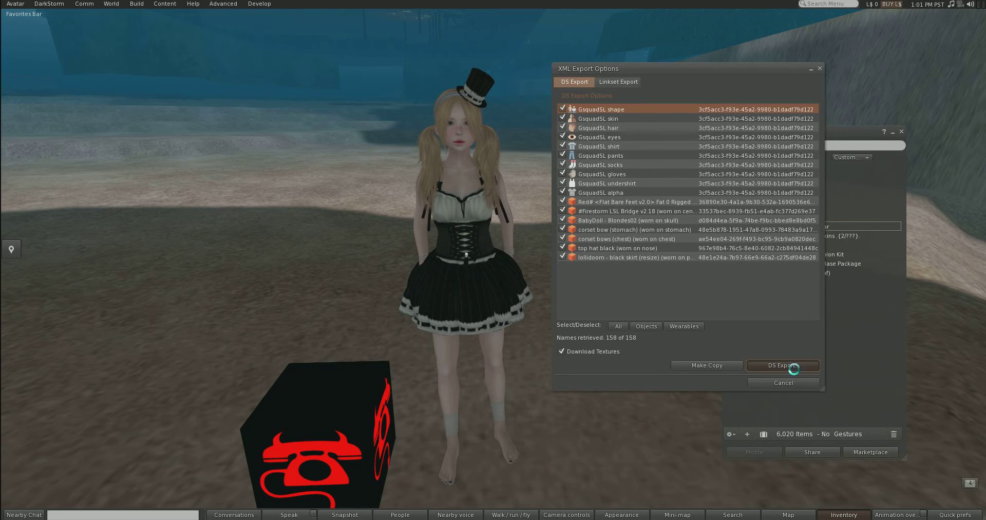
pyautogui.click(239, 127)
pyautogui.click(450, 293)
pyautogui.click(515, 263)
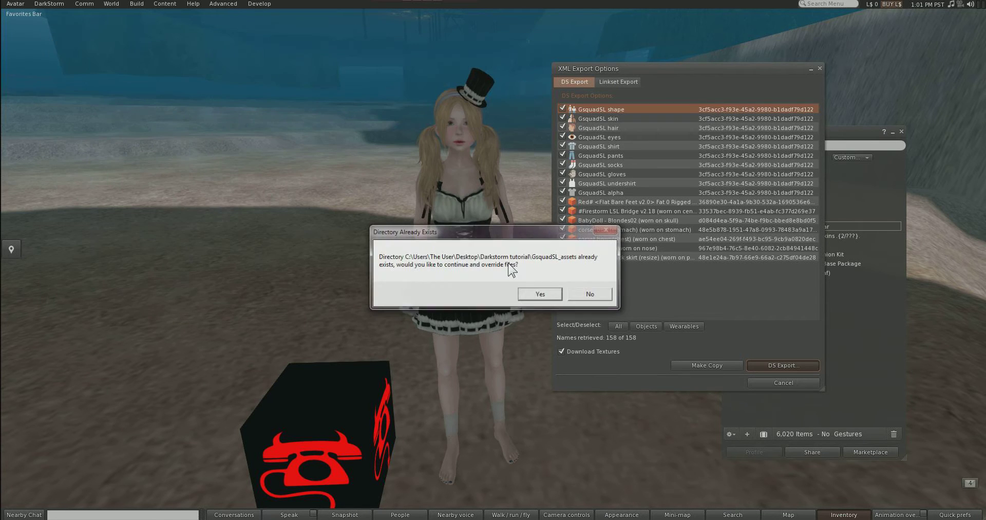
pyautogui.click(543, 295)
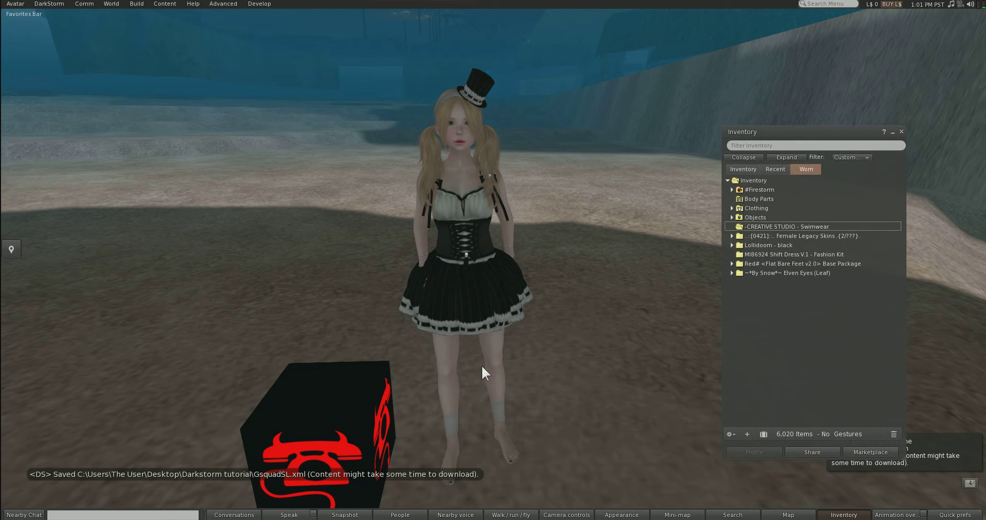
# Step: Look through the folders of the full inventory and expand a Female Shorts folder to view its items
pyautogui.click(752, 169)
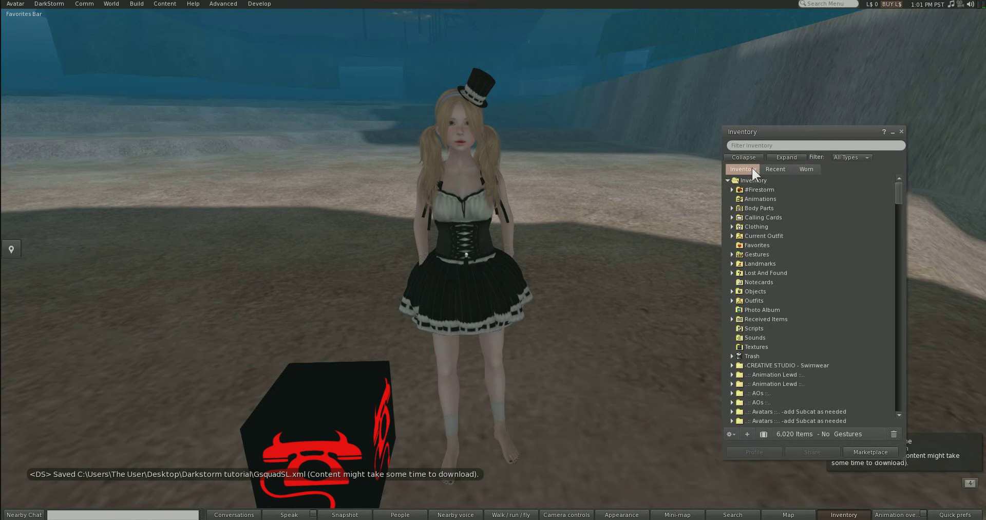
pyautogui.scroll(-1, 755, 287)
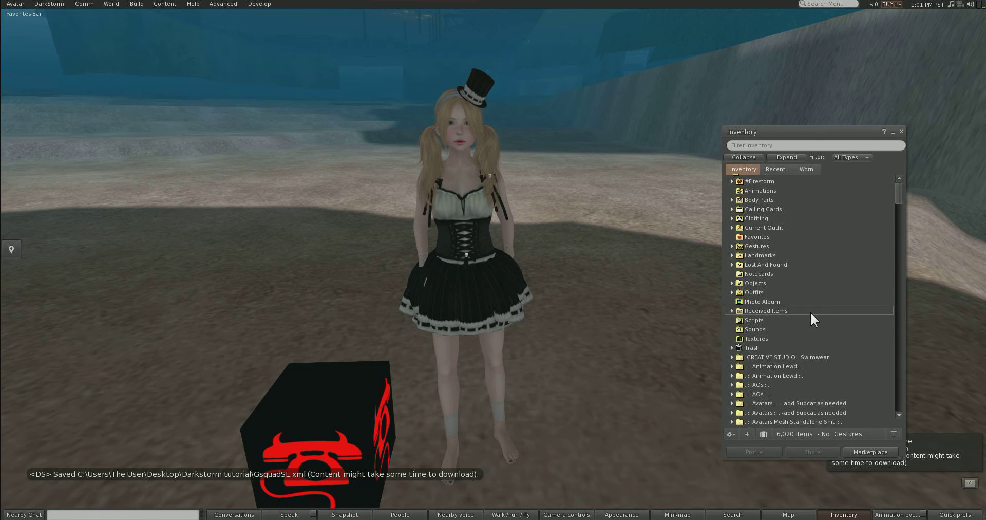
pyautogui.scroll(-8, 809, 311)
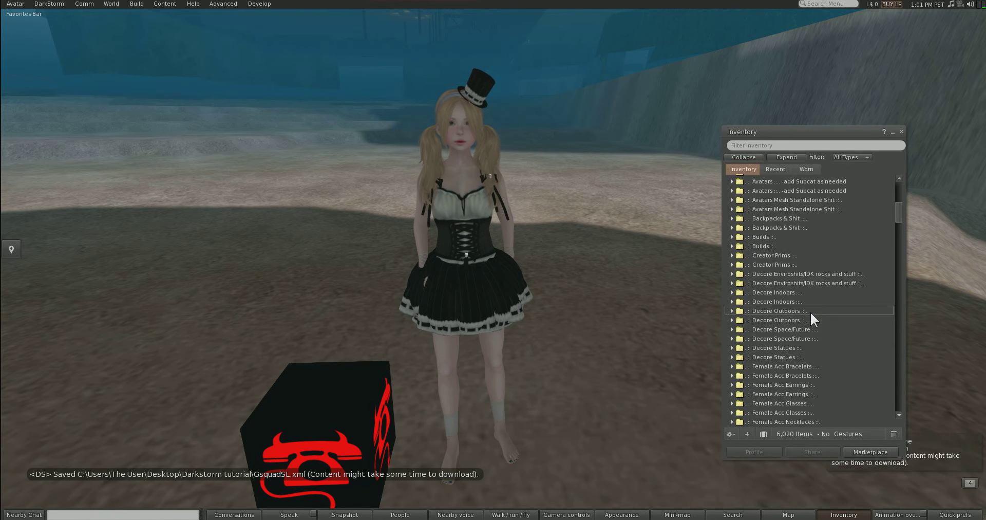
pyautogui.scroll(-10, 811, 315)
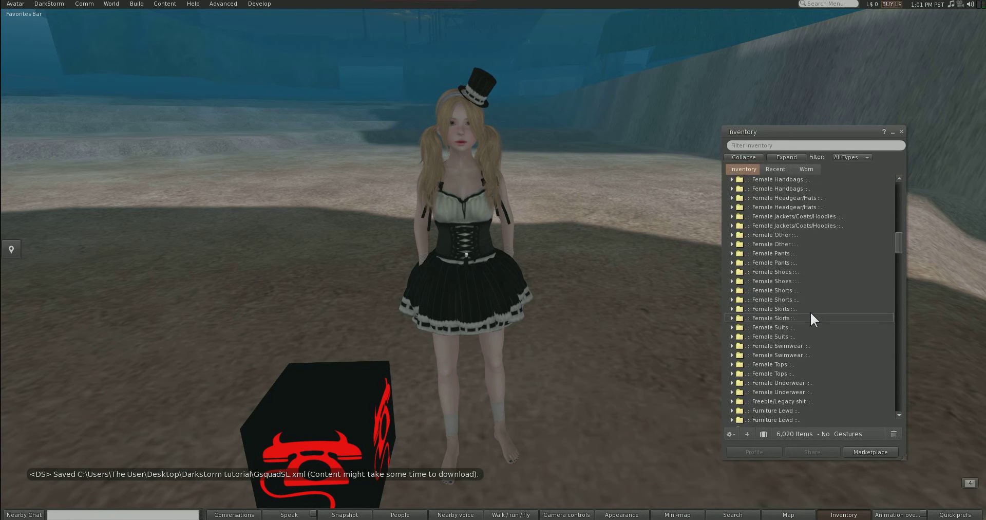
pyautogui.scroll(-12, 810, 314)
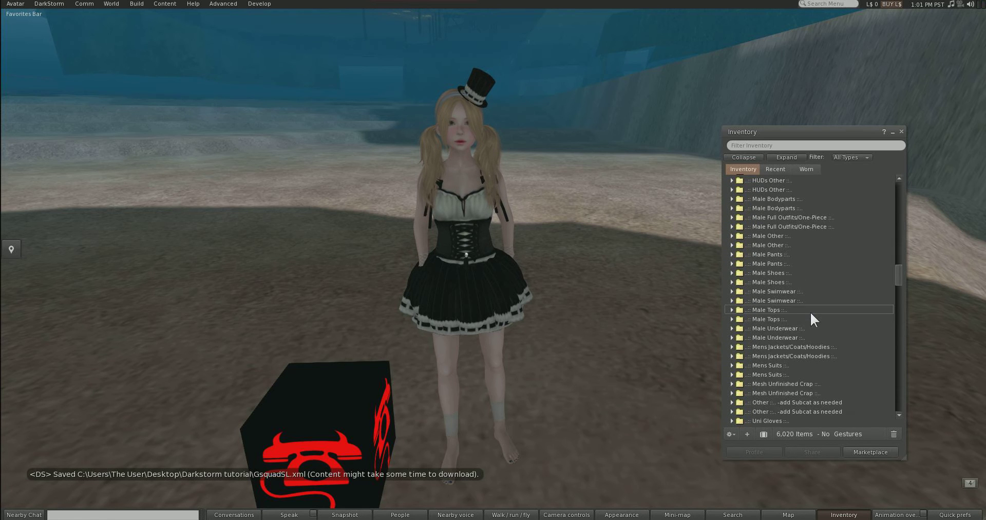
pyautogui.scroll(-6, 810, 312)
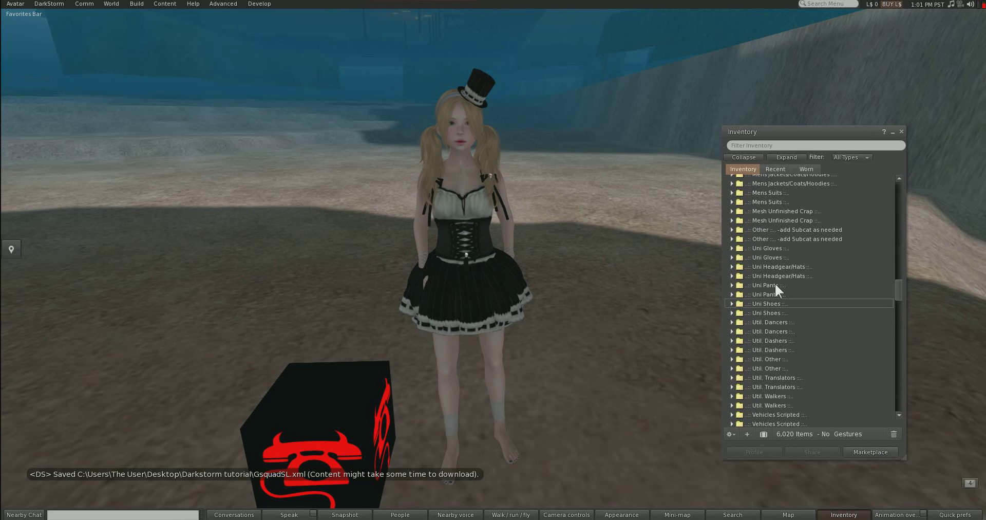
pyautogui.scroll(-1, 810, 337)
pyautogui.scroll(-2, 809, 335)
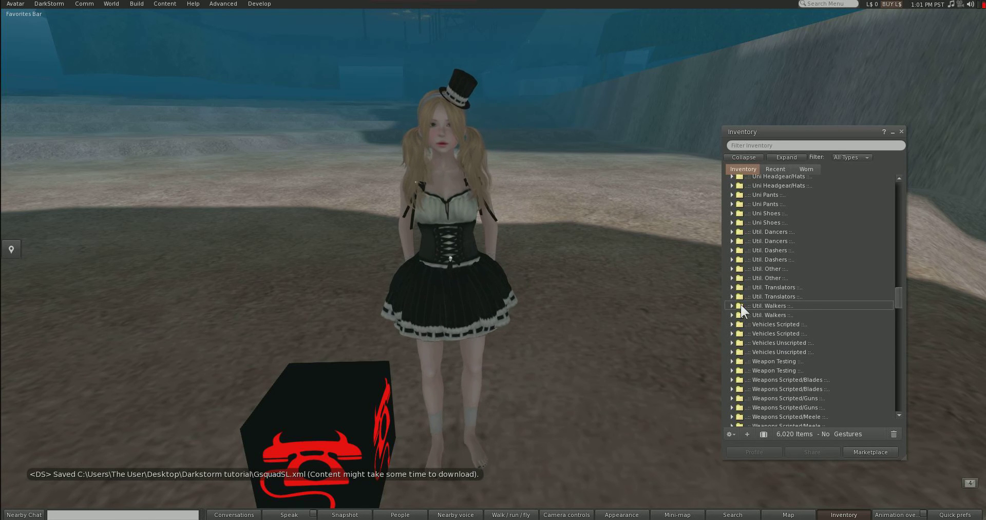
pyautogui.scroll(-10, 740, 304)
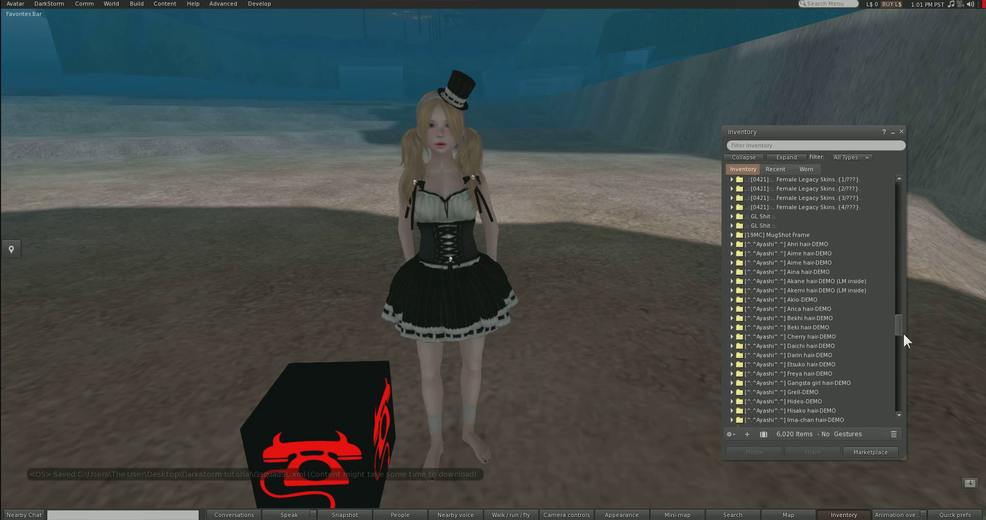
pyautogui.moveTo(901, 322); pyautogui.dragTo(900, 271)
pyautogui.scroll(6, 766, 310)
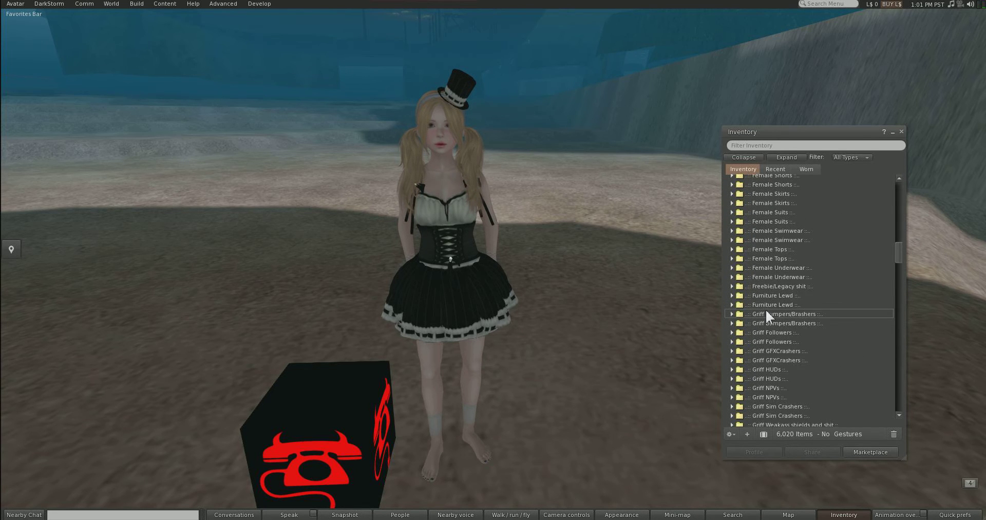
pyautogui.scroll(2, 765, 311)
pyautogui.click(732, 225)
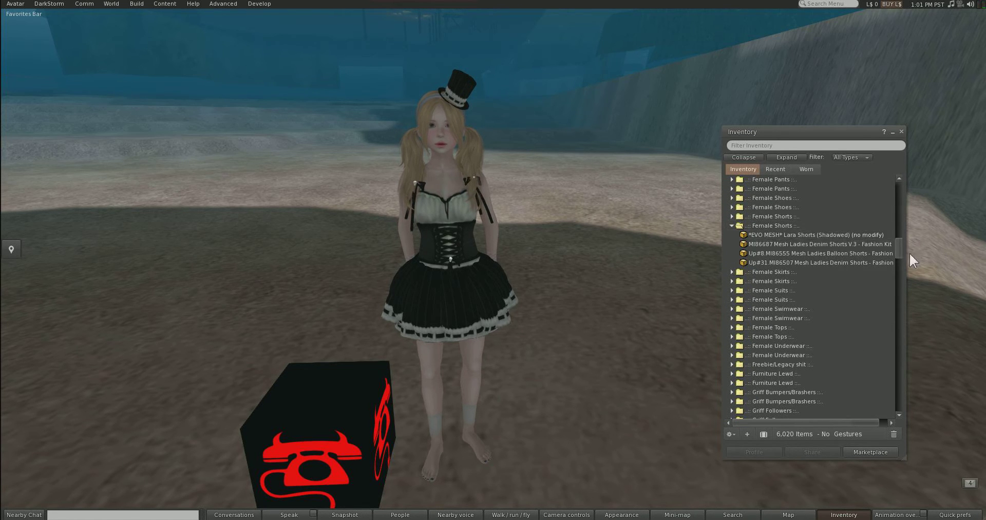
# Step: Search the inventory for "sound" and replace that search with "gestures"
pyautogui.click(763, 147)
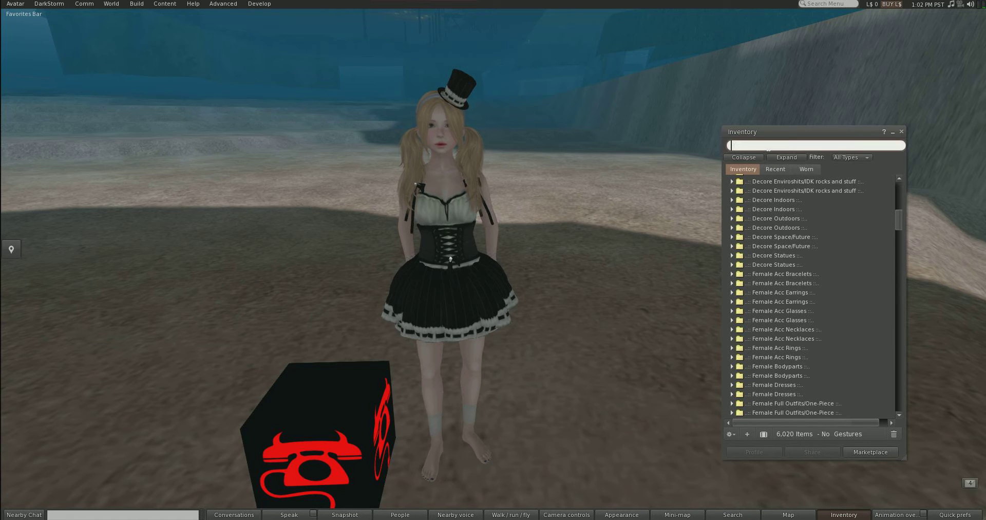
pyautogui.write('sound')
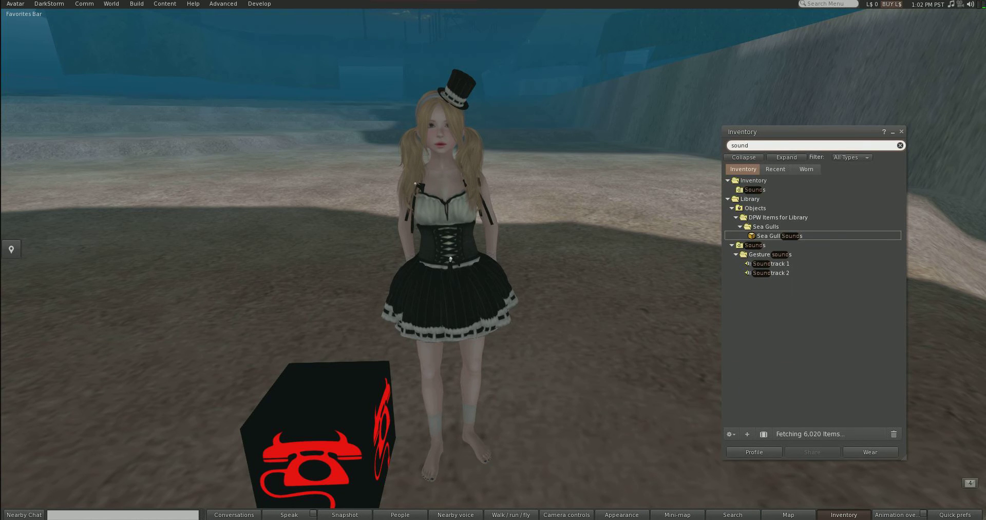
pyautogui.hotkey('ctrl', 'a')
pyautogui.write('gest')
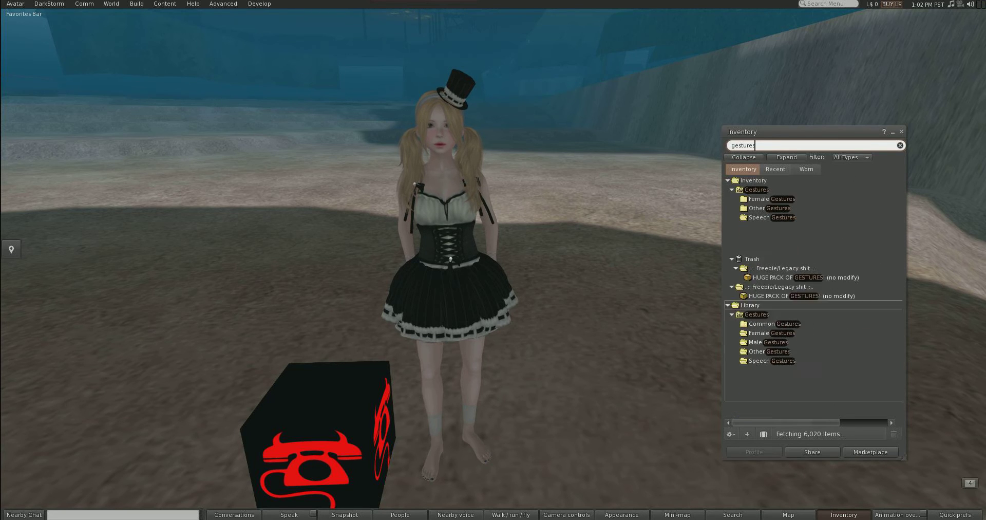
# Step: Select the Female Gestures folder under Gestures and clear the inventory filter to view the folder's contents
pyautogui.click(761, 198)
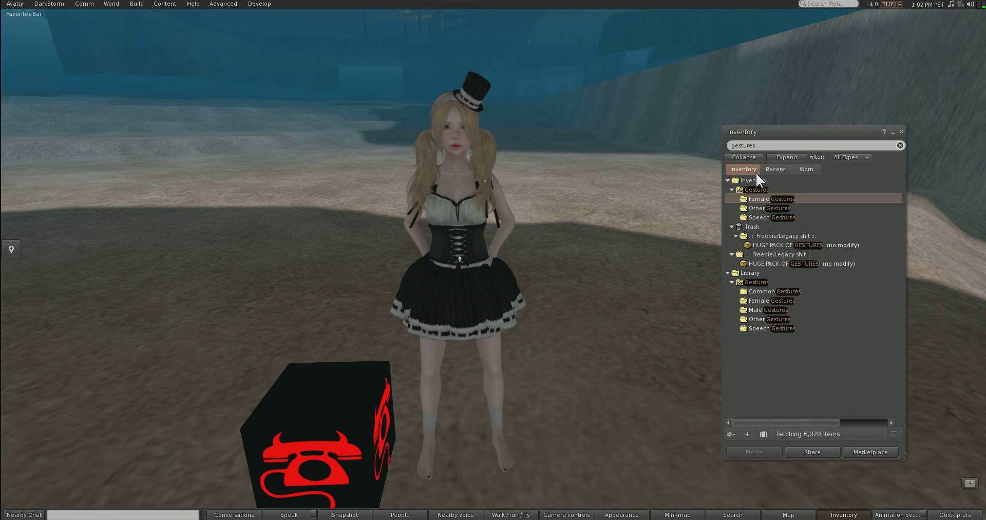
pyautogui.doubleClick(763, 147)
pyautogui.press('BackSpace')
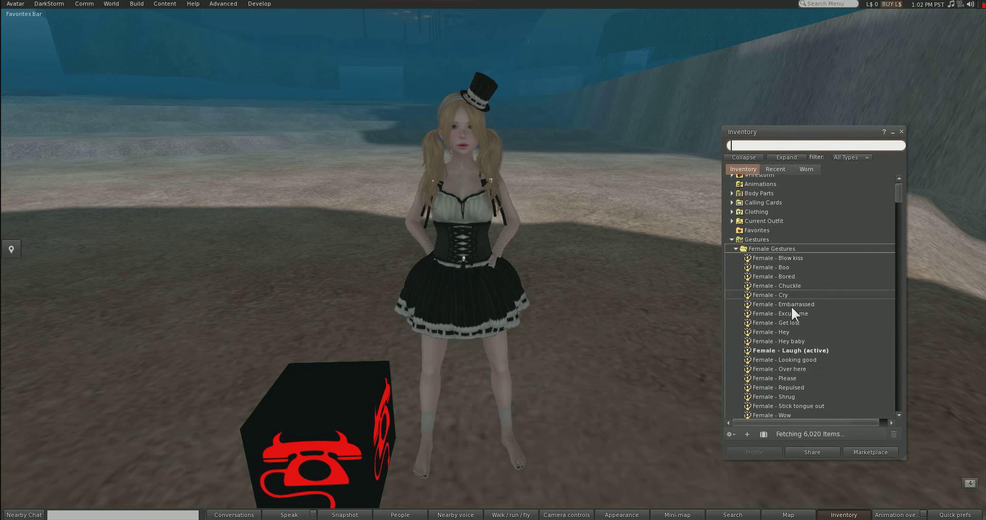
pyautogui.scroll(-2, 791, 306)
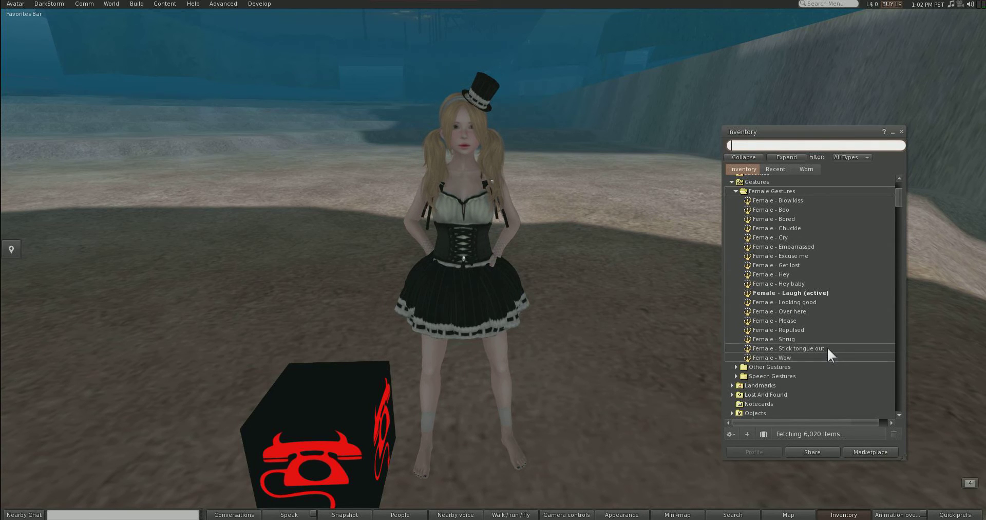
# Step: Start Save As on the Female Gestures folder and accept the DS download options with Gestures included
pyautogui.rightClick(782, 189)
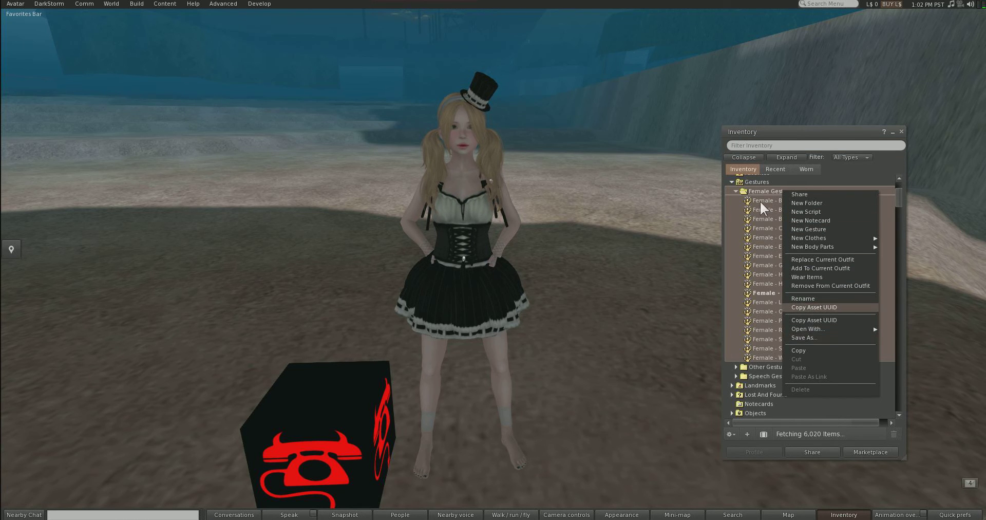
pyautogui.click(761, 190)
pyautogui.rightClick(761, 190)
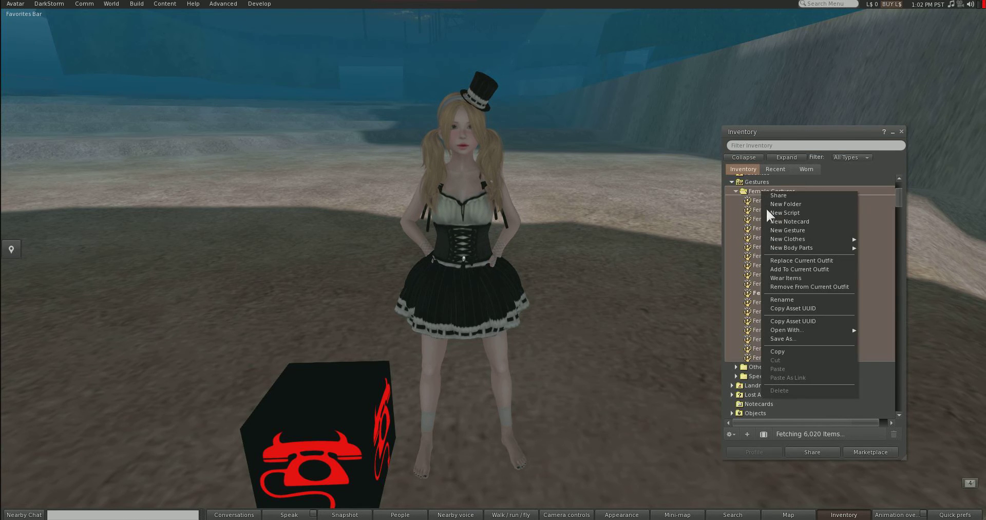
pyautogui.click(794, 339)
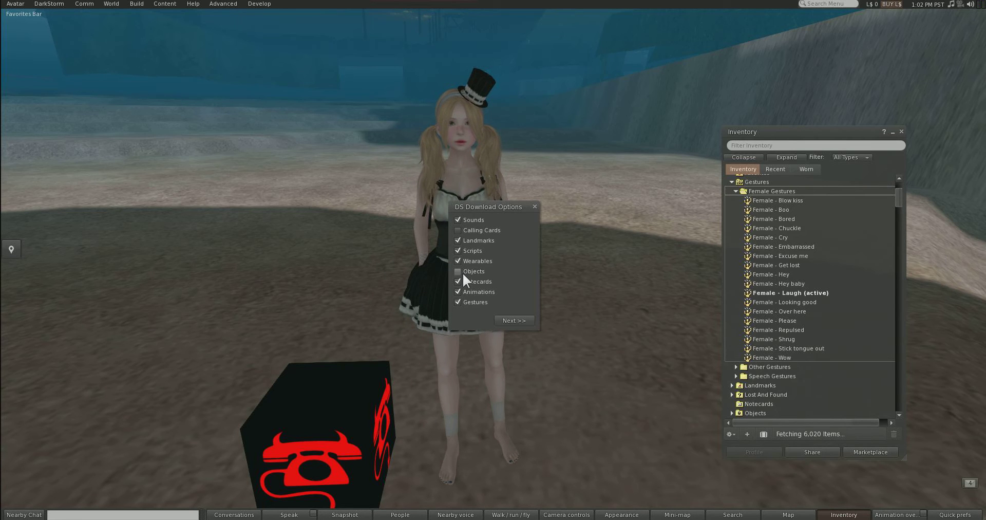
pyautogui.click(515, 320)
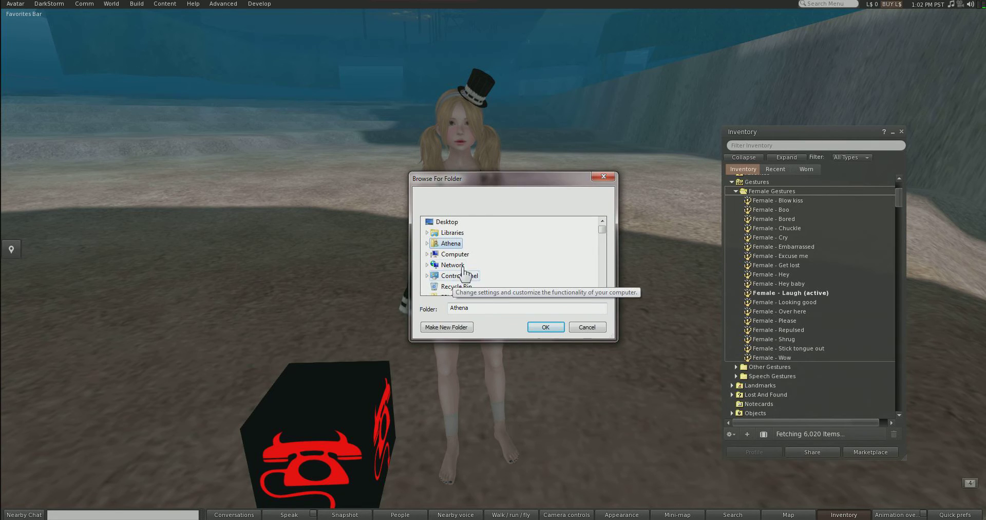
# Step: Choose the Darkstorm tutorial folder as the save location for the Female Gestures backup and start the download
pyautogui.scroll(-10, 500, 251)
pyautogui.scroll(5, 510, 256)
pyautogui.click(475, 245)
pyautogui.scroll(1, 492, 268)
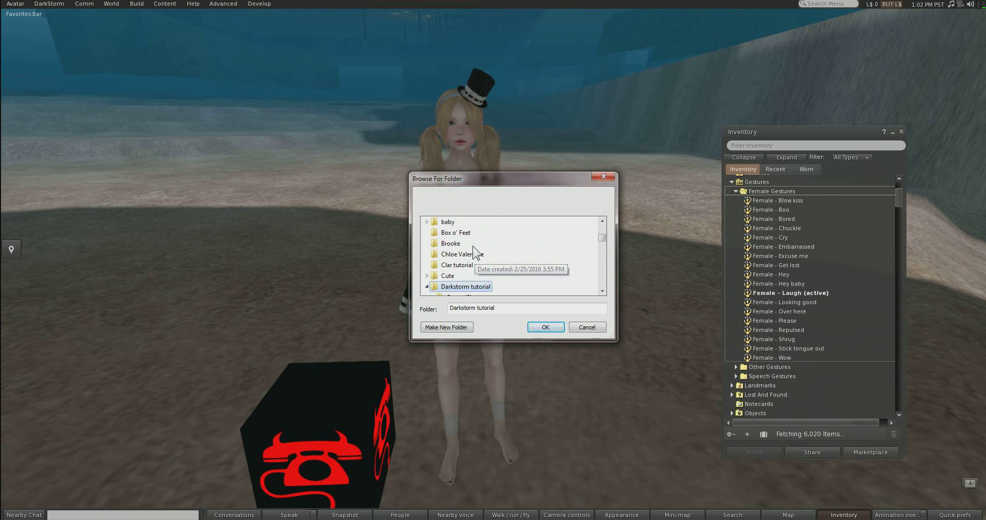
pyautogui.click(546, 326)
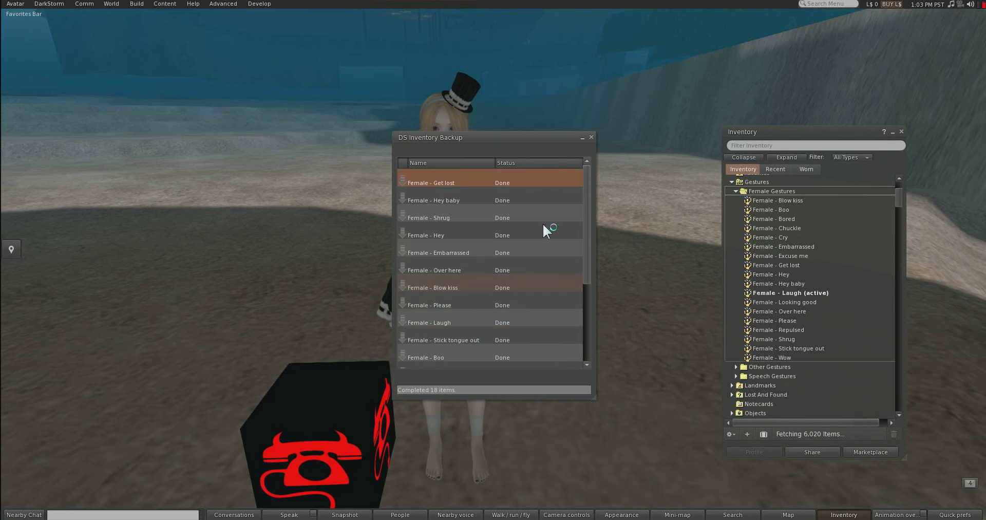
# Step: Review the statuses of the backed-up gestures down to the end of the DS Inventory Backup list and close it
pyautogui.moveTo(537, 131); pyautogui.dragTo(537, 80)
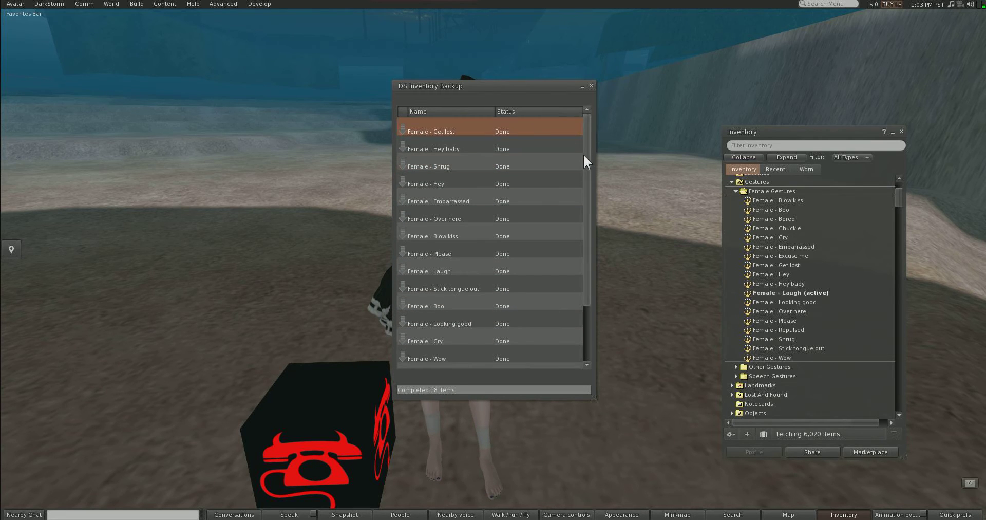
pyautogui.moveTo(584, 153); pyautogui.dragTo(583, 315)
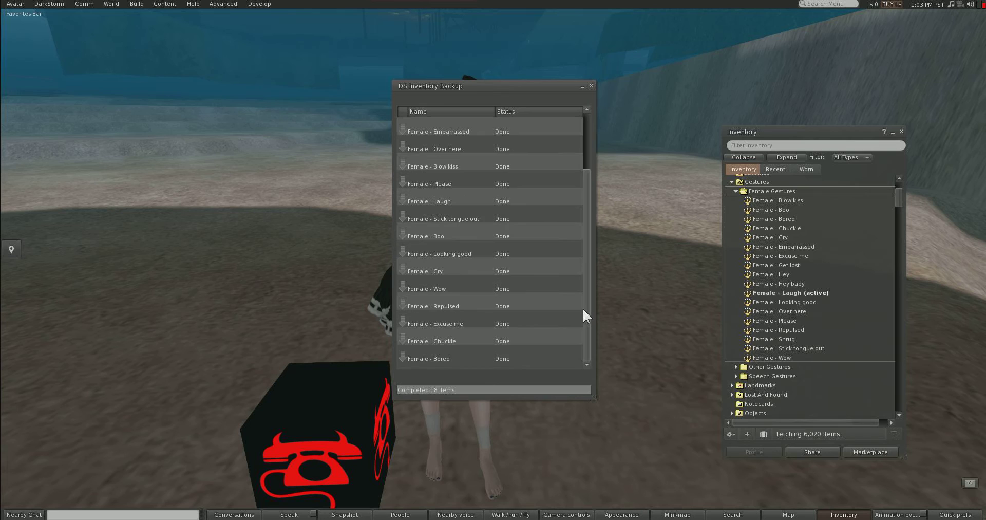
pyautogui.click(591, 86)
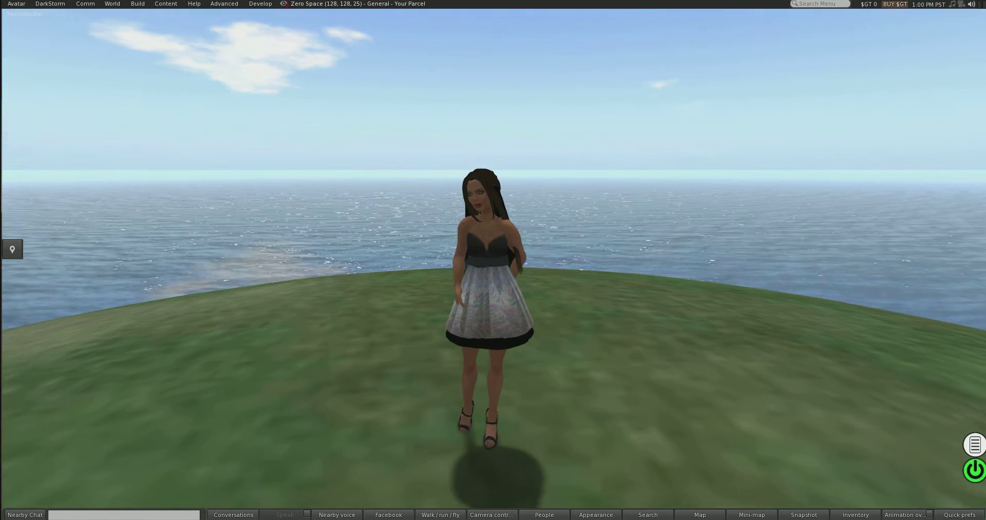
pyautogui.keyDown('ctrl'); pyautogui.keyDown('alt'); pyautogui.moveTo(491, 259); pyautogui.dragTo(457, 262); pyautogui.keyUp('alt'); pyautogui.keyUp('ctrl')
pyautogui.keyDown('alt'); pyautogui.moveTo(495, 326); pyautogui.dragTo(491, 268); pyautogui.keyUp('alt')
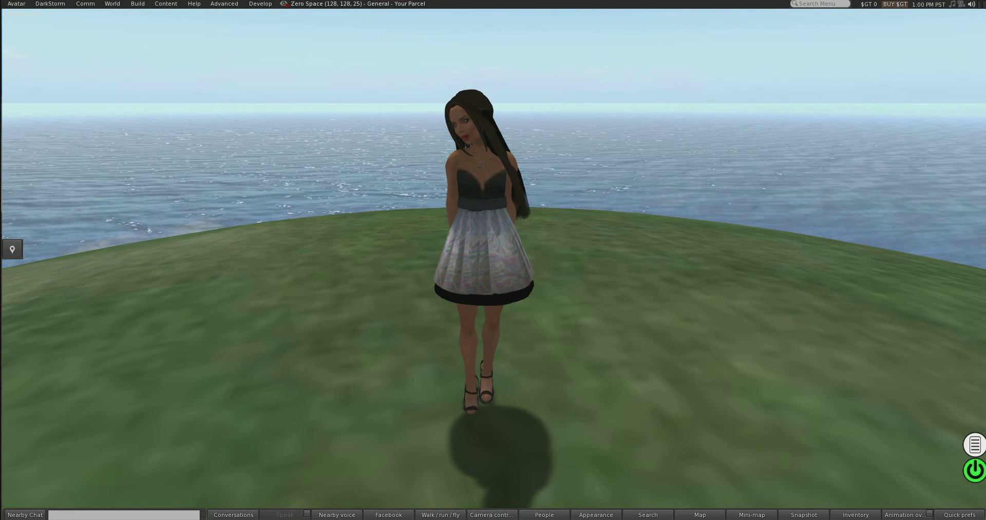
pyautogui.keyDown('alt'); pyautogui.click(499, 181); pyautogui.keyUp('alt')
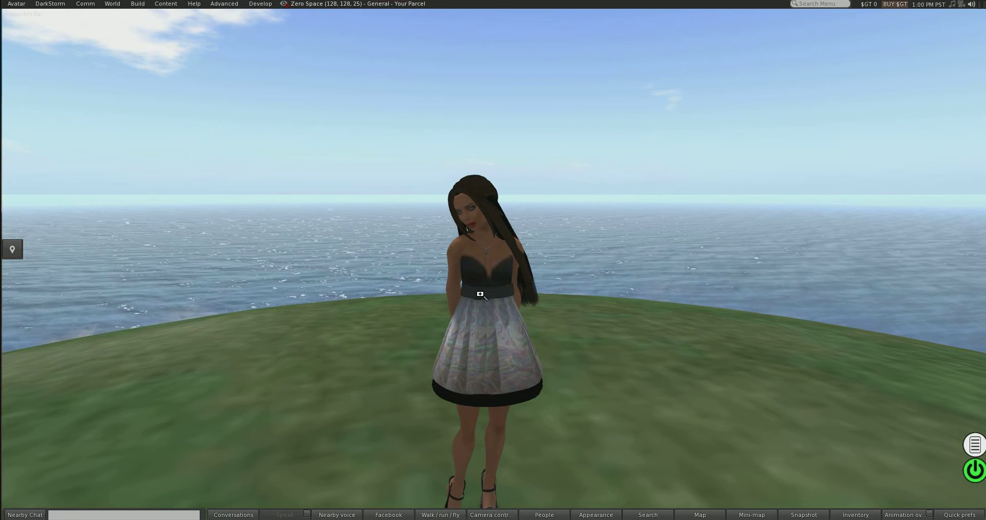
pyautogui.keyDown('alt'); pyautogui.moveTo(479, 293); pyautogui.dragTo(480, 298); pyautogui.keyUp('alt')
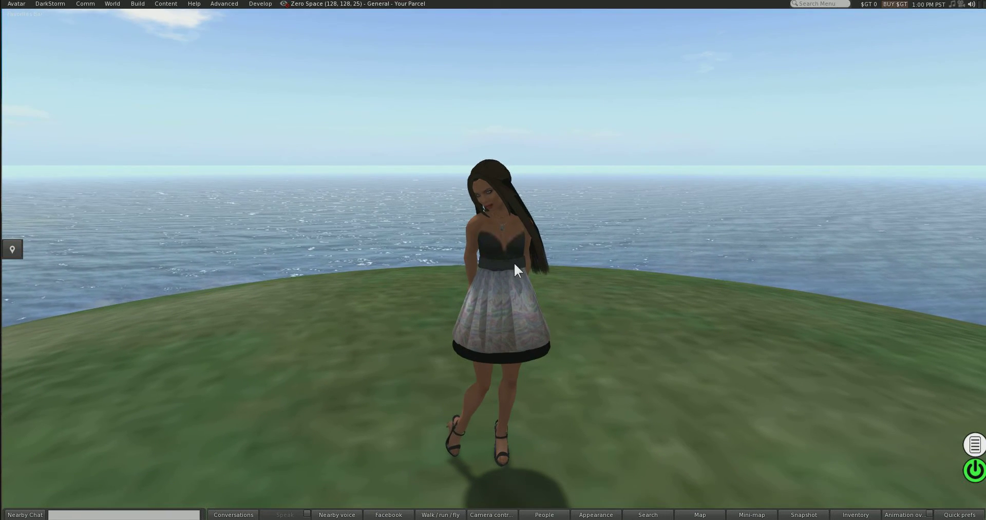
pyautogui.keyDown('alt'); pyautogui.click(503, 293); pyautogui.keyUp('alt')
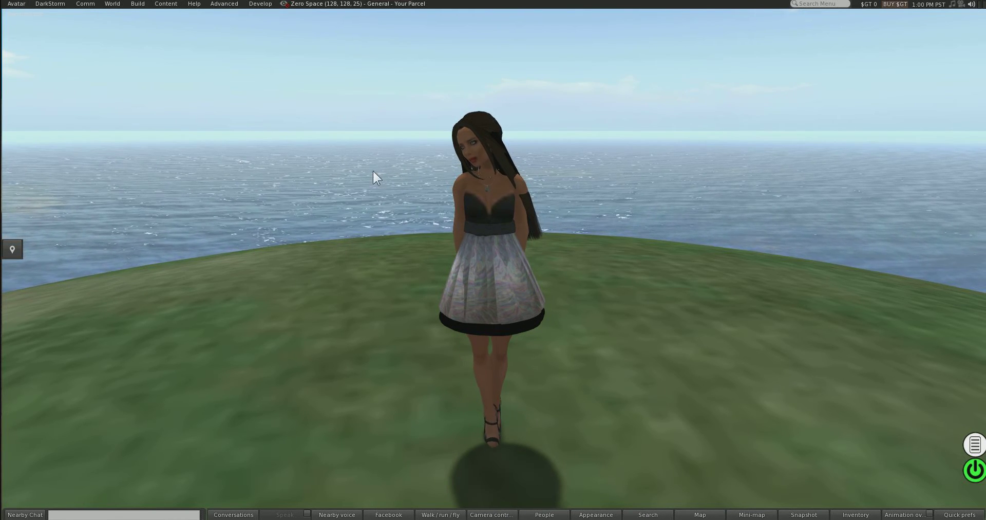
# Step: Start an XML/Linkset import and load GsquadSL.xml from the Darkstorm tutorial folder
pyautogui.click(54, 3)
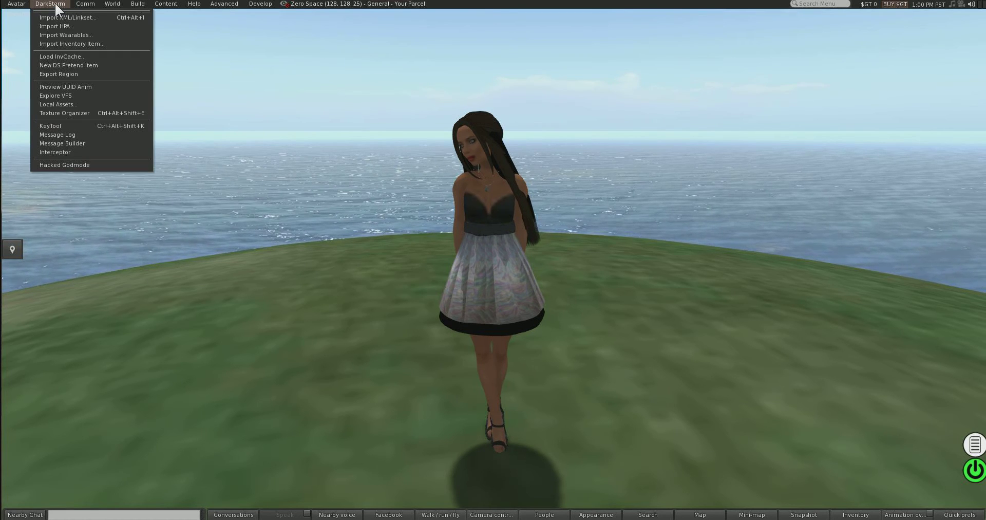
pyautogui.click(78, 18)
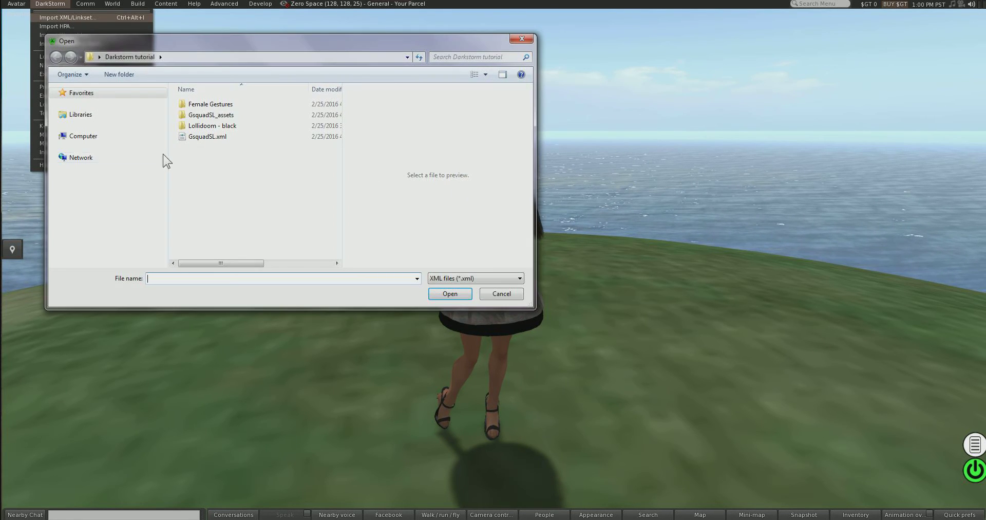
pyautogui.doubleClick(206, 137)
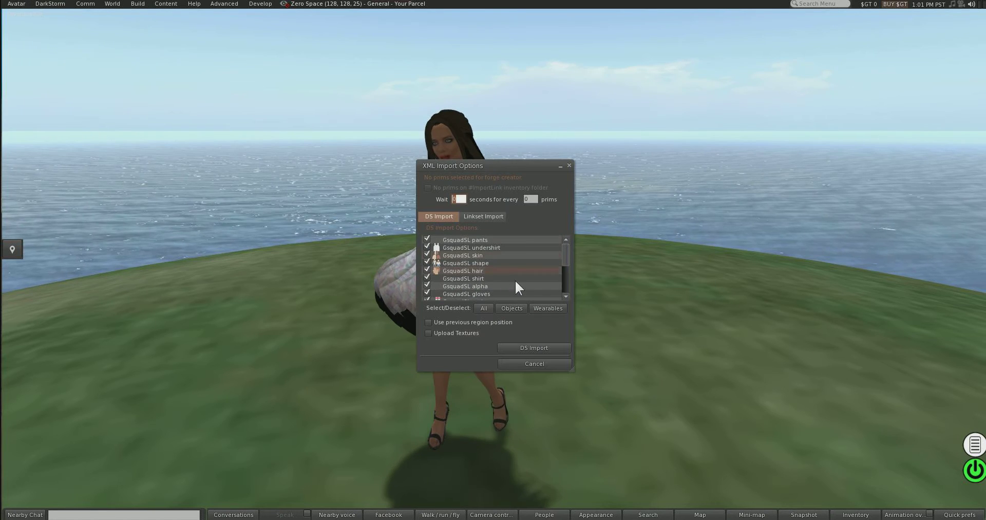
# Step: Enlarge the XML import options to show all items, enable Upload Textures and run the DS import
pyautogui.scroll(-2, 519, 252)
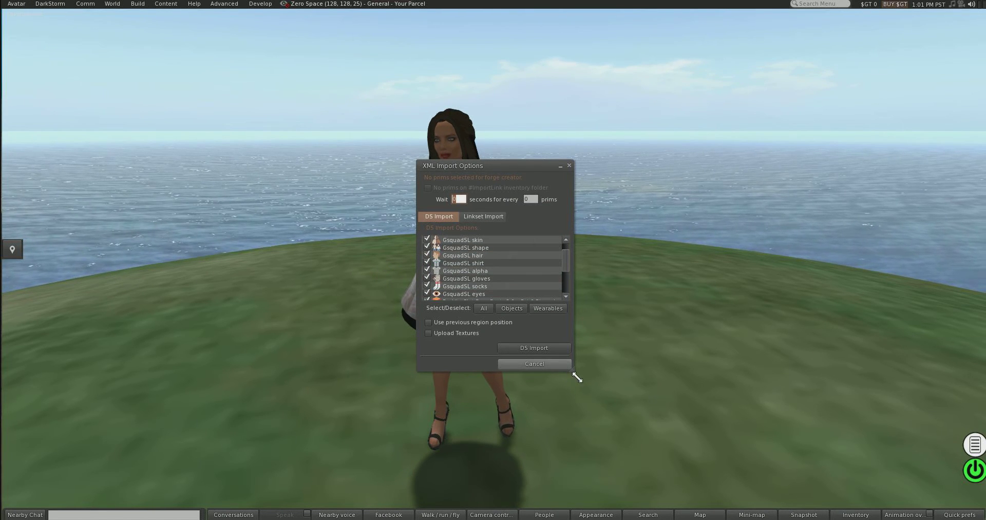
pyautogui.moveTo(572, 372); pyautogui.dragTo(655, 439)
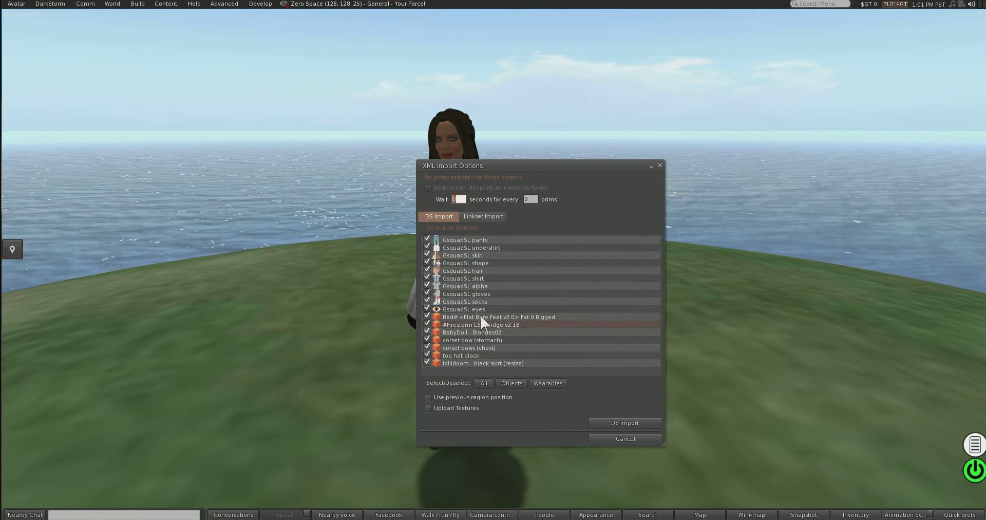
pyautogui.click(455, 411)
pyautogui.click(627, 424)
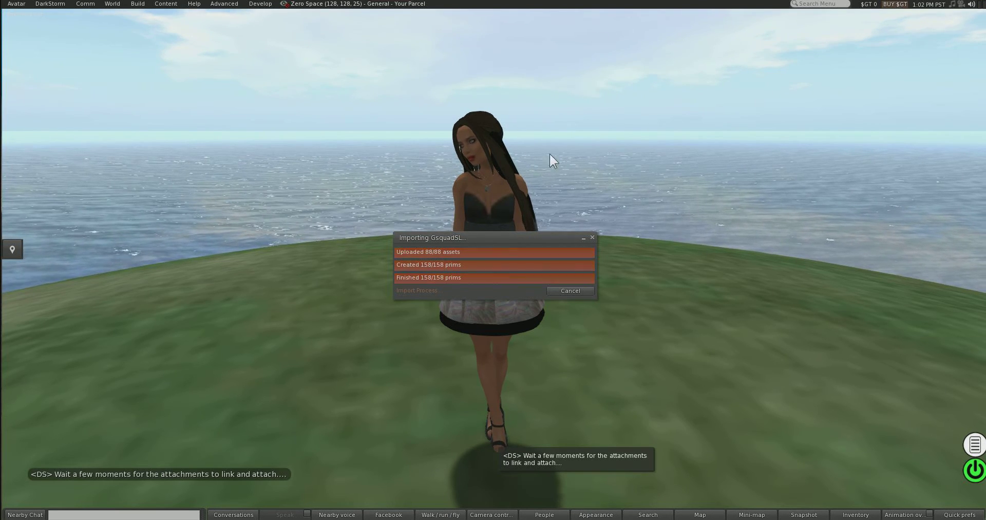
# Step: Expand the imported GsquadSL folder among the recent inventory items, keeping the import progress and inventory windows clear of the avatar
pyautogui.moveTo(495, 237); pyautogui.dragTo(666, 202)
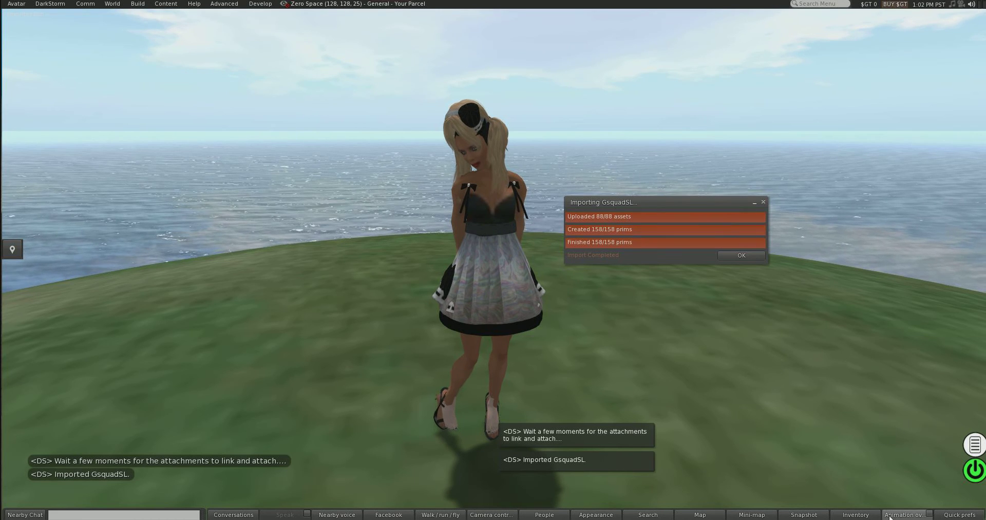
pyautogui.click(863, 515)
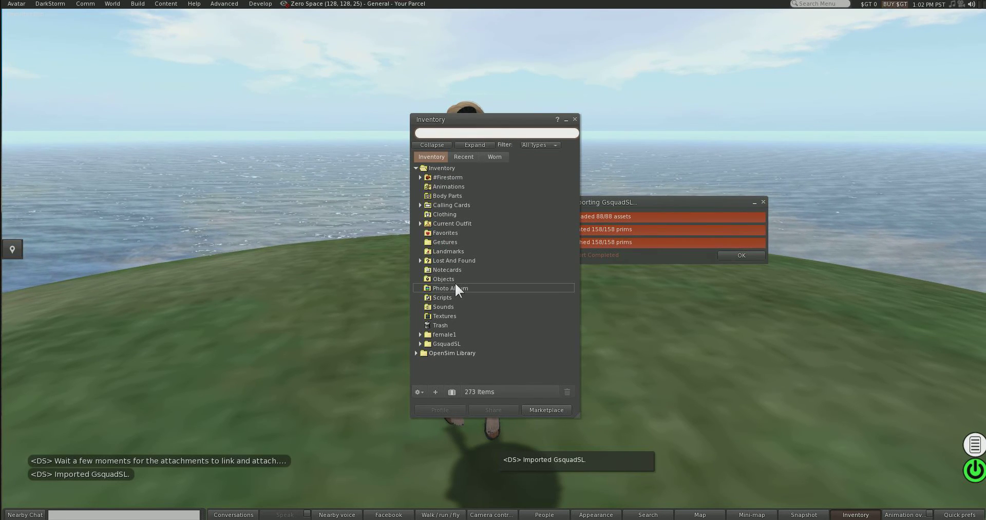
pyautogui.click(455, 156)
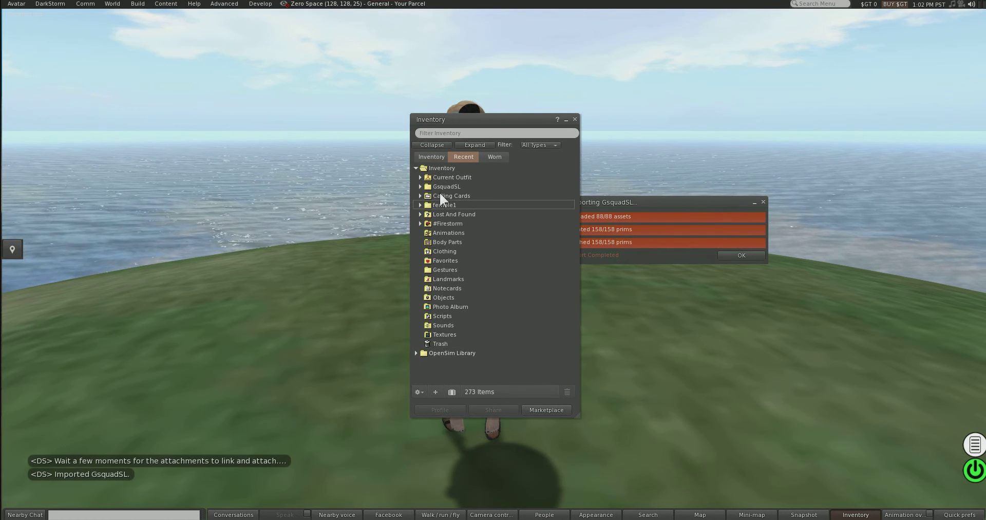
pyautogui.click(421, 186)
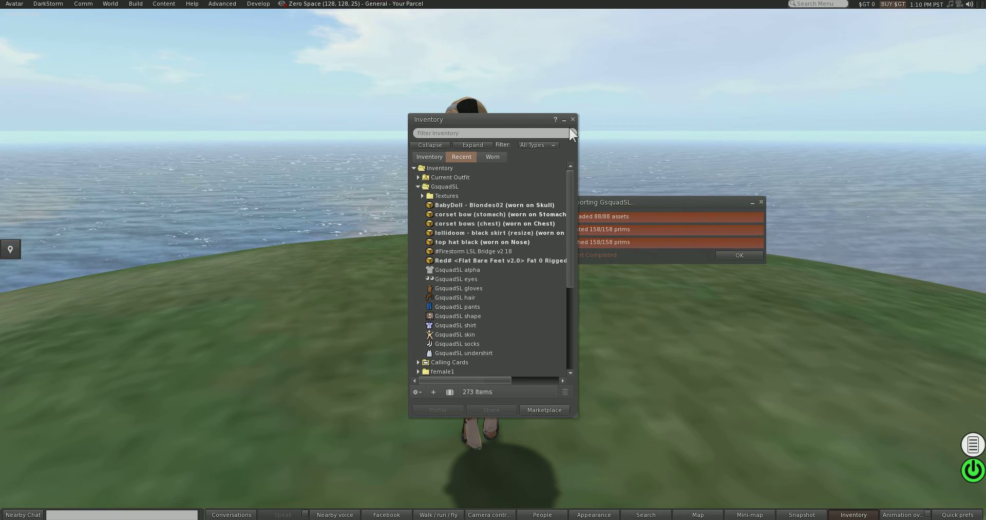
pyautogui.moveTo(535, 118); pyautogui.dragTo(843, 85)
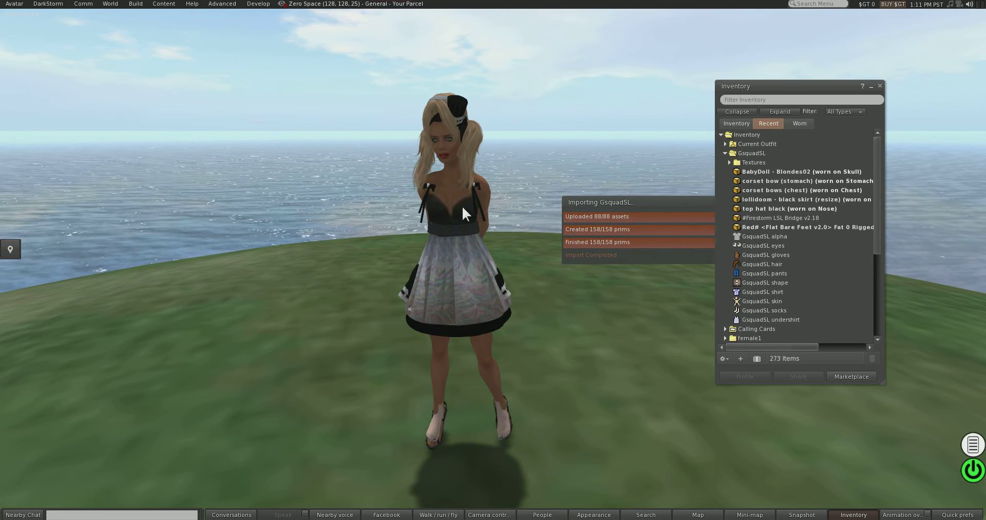
# Step: Wear the imported GsquadSL alpha, eyes, gloves, hair, pants, shape, shirt, skin, socks and undershirt
pyautogui.keyDown('alt'); pyautogui.moveTo(455, 237); pyautogui.dragTo(455, 206); pyautogui.keyUp('alt')
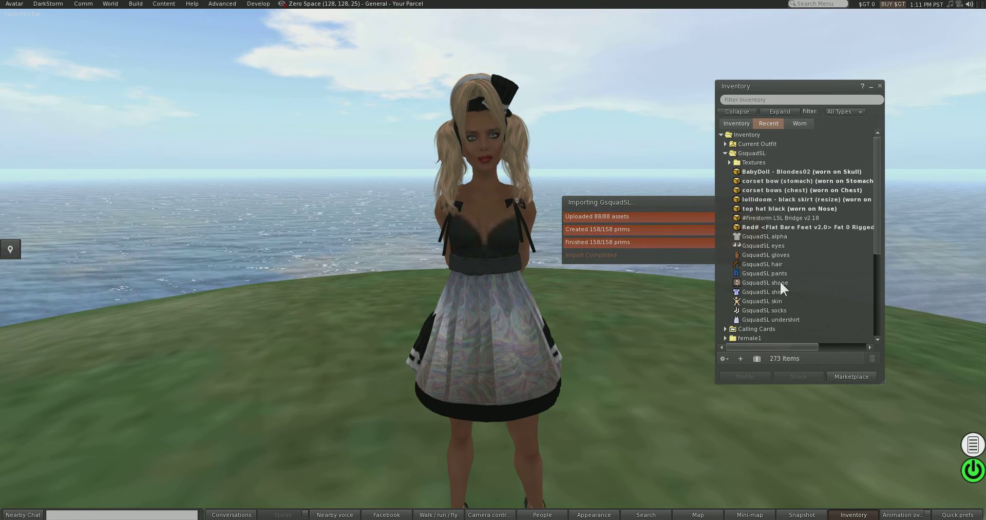
pyautogui.click(753, 236)
pyautogui.doubleClick(751, 245)
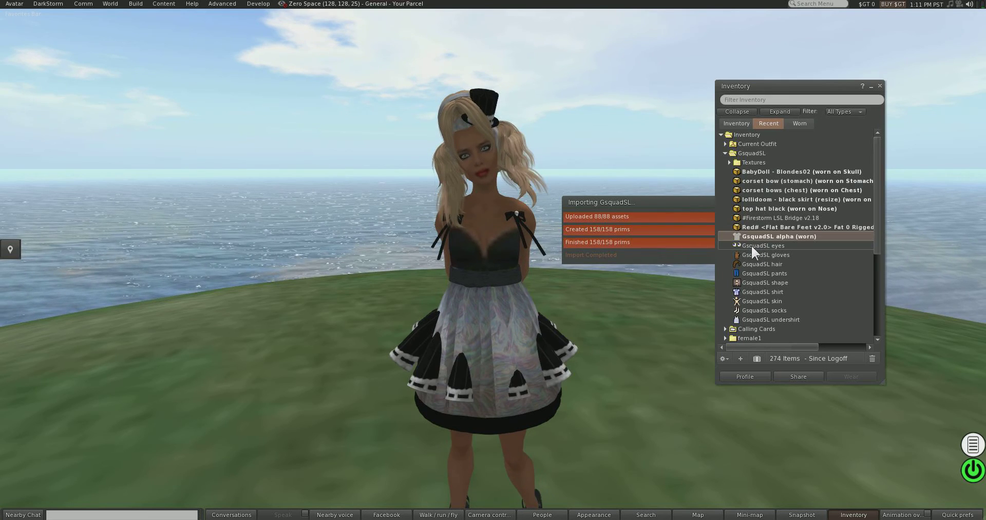
pyautogui.doubleClick(747, 255)
pyautogui.doubleClick(747, 263)
pyautogui.doubleClick(747, 274)
pyautogui.doubleClick(746, 282)
pyautogui.doubleClick(746, 292)
pyautogui.doubleClick(744, 301)
pyautogui.doubleClick(742, 308)
pyautogui.doubleClick(744, 316)
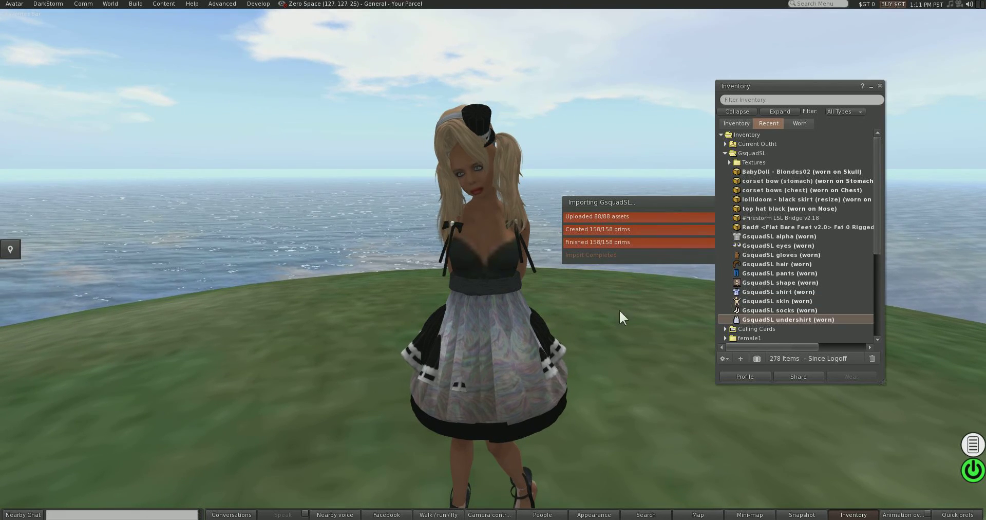
# Step: Edit the worn BabyDoll - Blondes02 hair attachment and move it downward on the avatar's head
pyautogui.keyDown('alt'); pyautogui.moveTo(453, 294); pyautogui.dragTo(497, 229); pyautogui.keyUp('alt')
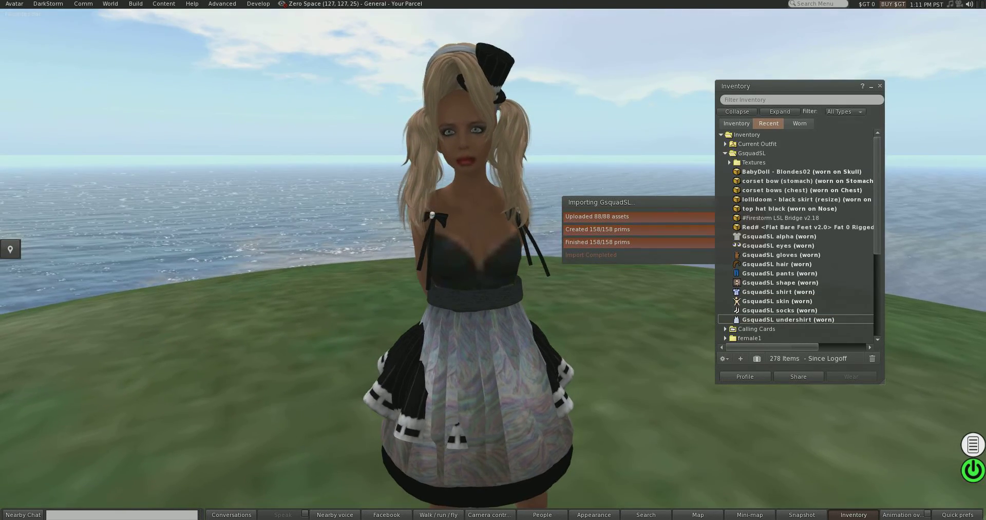
pyautogui.rightClick(476, 96)
pyautogui.click(498, 124)
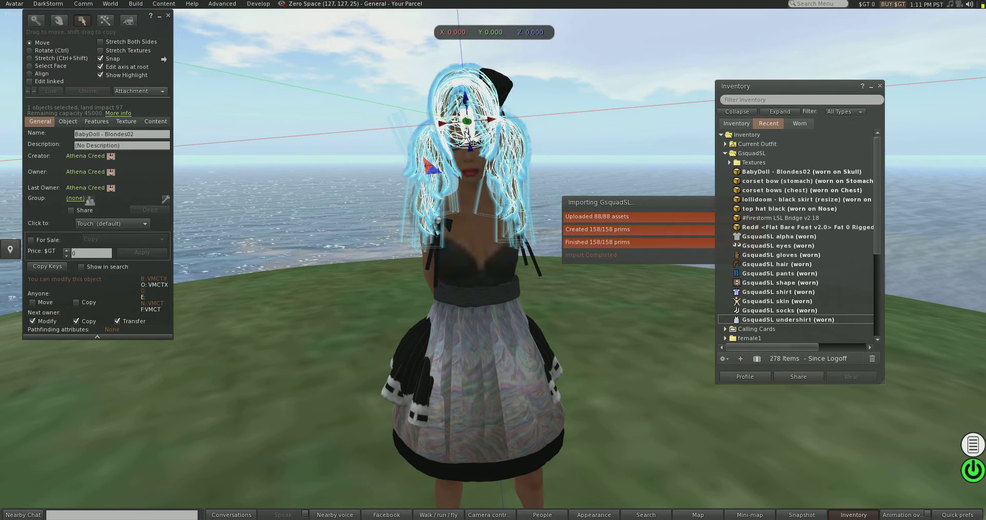
pyautogui.moveTo(468, 143); pyautogui.dragTo(478, 170)
pyautogui.click(550, 252)
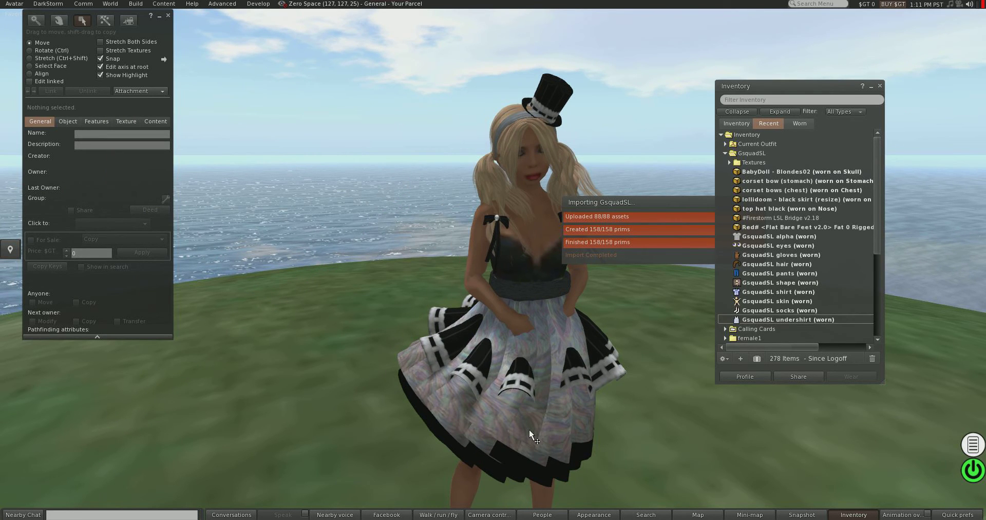
# Step: Detach the old Female 1 Kicks dress prim skirt from the avatar
pyautogui.rightClick(529, 429)
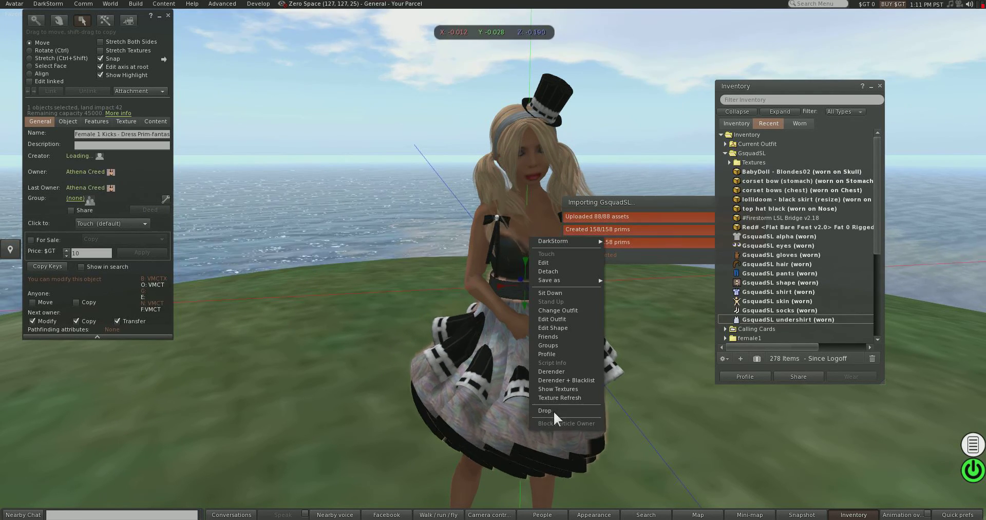
pyautogui.click(557, 271)
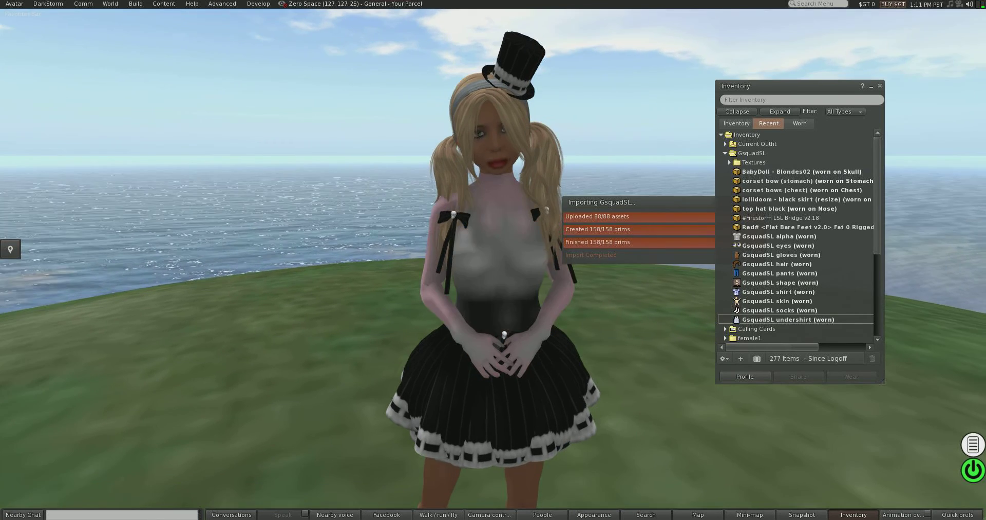
pyautogui.hotkey('ctrl', '1')
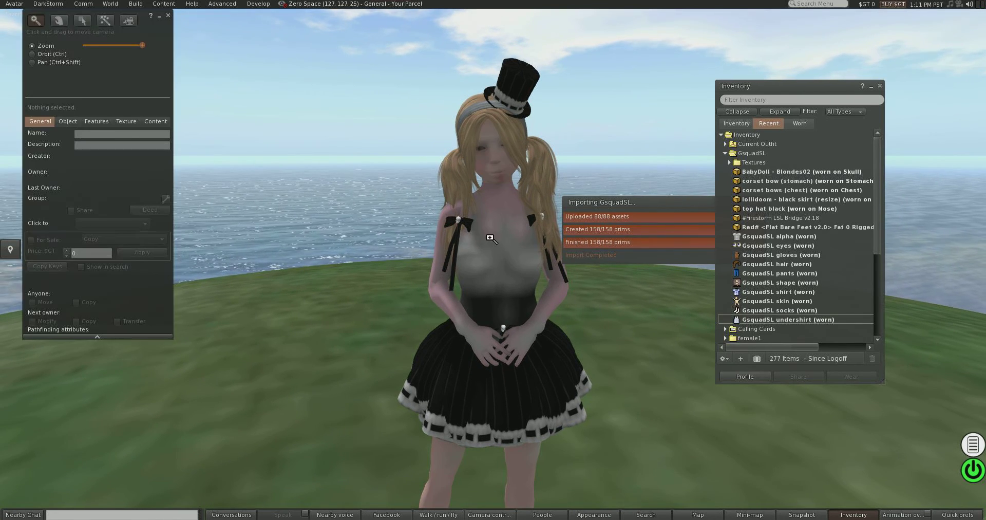
pyautogui.press('Escape')
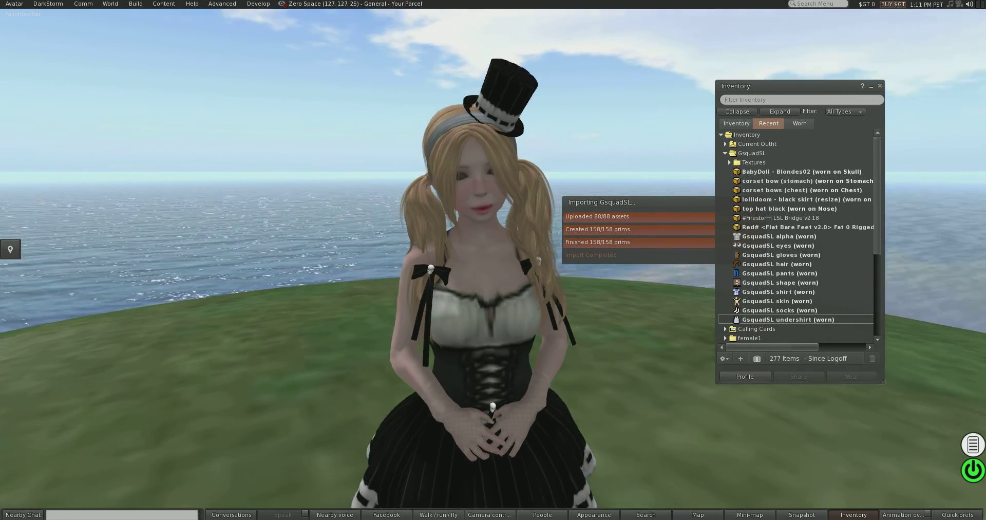
# Step: Detach the Female 1 Kicks - Sky Heel R and Sky Heel L shoes from the avatar's feet
pyautogui.keyDown('ctrl'); pyautogui.keyDown('alt'); pyautogui.moveTo(492, 308); pyautogui.dragTo(492, 288); pyautogui.keyUp('alt'); pyautogui.keyUp('ctrl')
pyautogui.press('Escape')
pyautogui.hotkey('ctrl', '3')
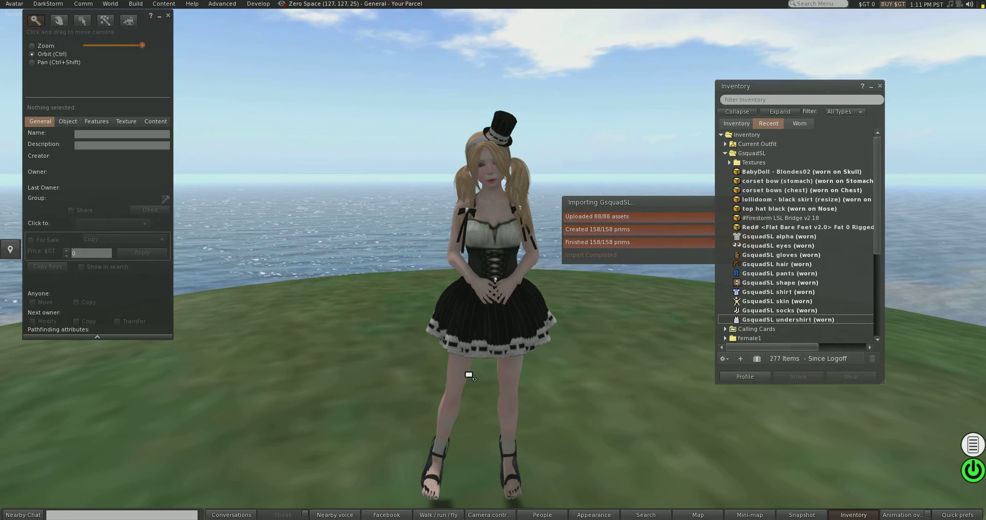
pyautogui.click(508, 470)
pyautogui.keyDown('shift'); pyautogui.click(431, 492); pyautogui.keyUp('shift')
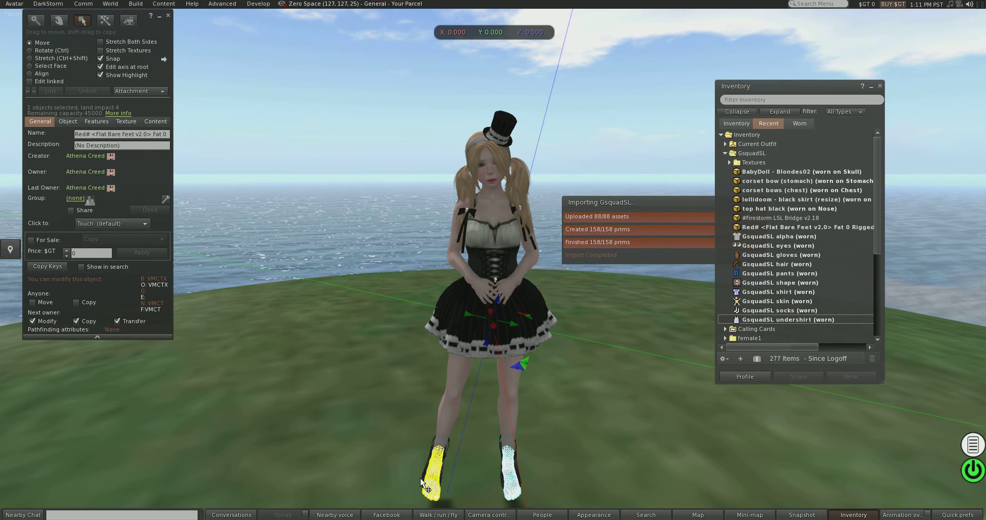
pyautogui.rightClick(425, 480)
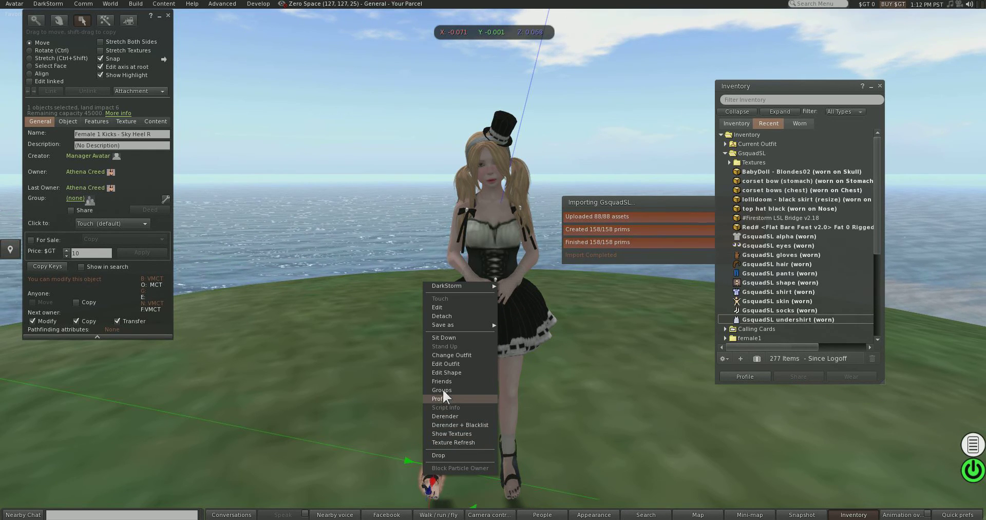
pyautogui.click(458, 317)
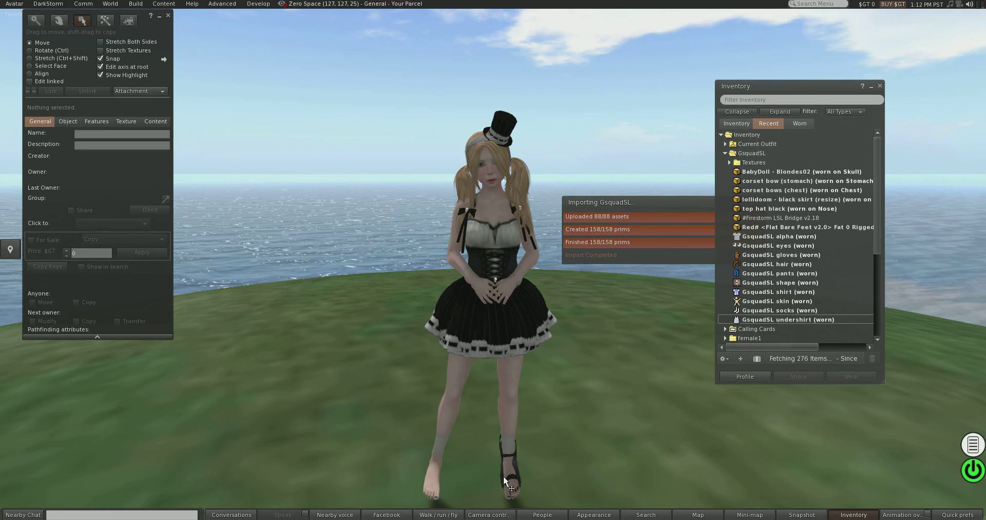
pyautogui.rightClick(517, 461)
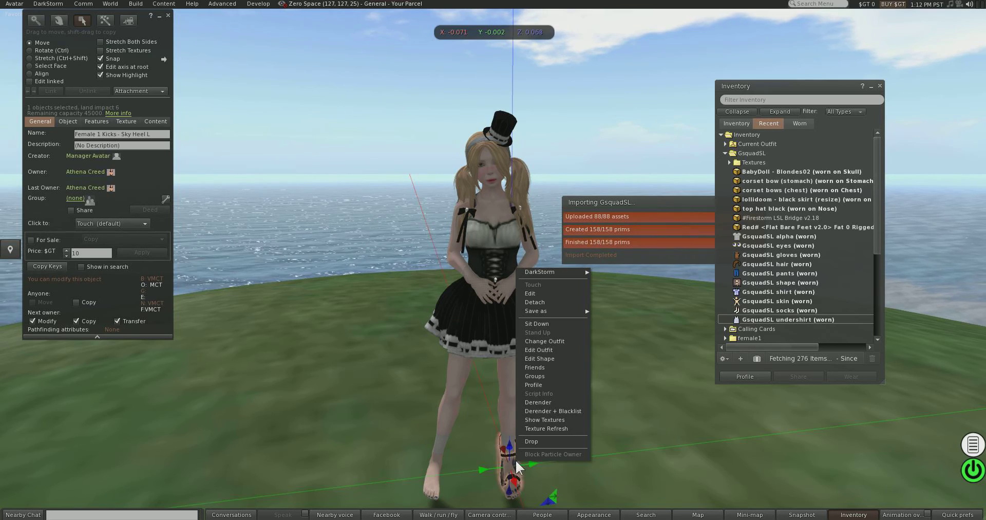
pyautogui.click(536, 302)
# Step: Export the worn Flat Bare Feet attachment as Collada, replacing Red# _Flat Bare Feet v2.0_ Fat 0 Rigged.dae in the Darkstorm tutorial folder
pyautogui.keyDown('alt'); pyautogui.moveTo(516, 449); pyautogui.dragTo(535, 437); pyautogui.keyUp('alt')
pyautogui.keyDown('alt'); pyautogui.moveTo(491, 220); pyautogui.dragTo(442, 195); pyautogui.keyUp('alt')
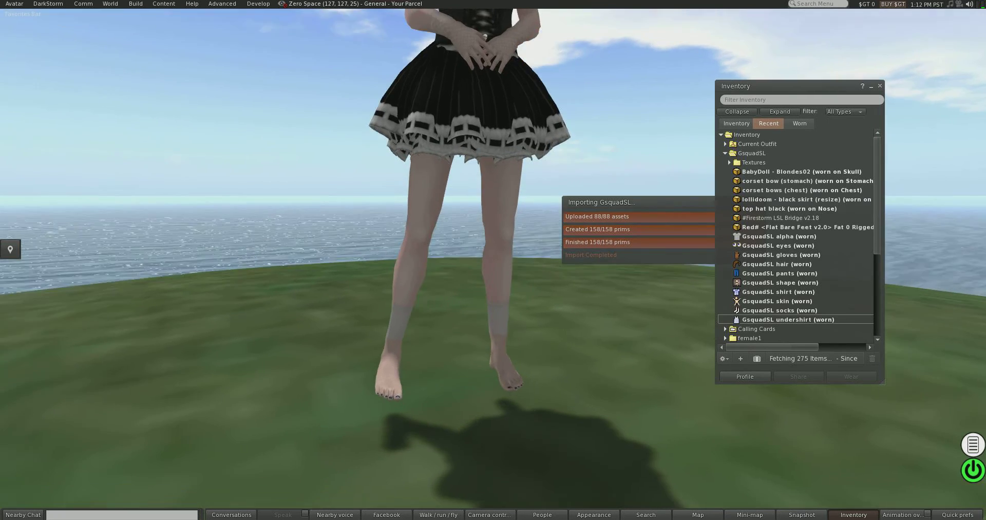
pyautogui.rightClick(497, 369)
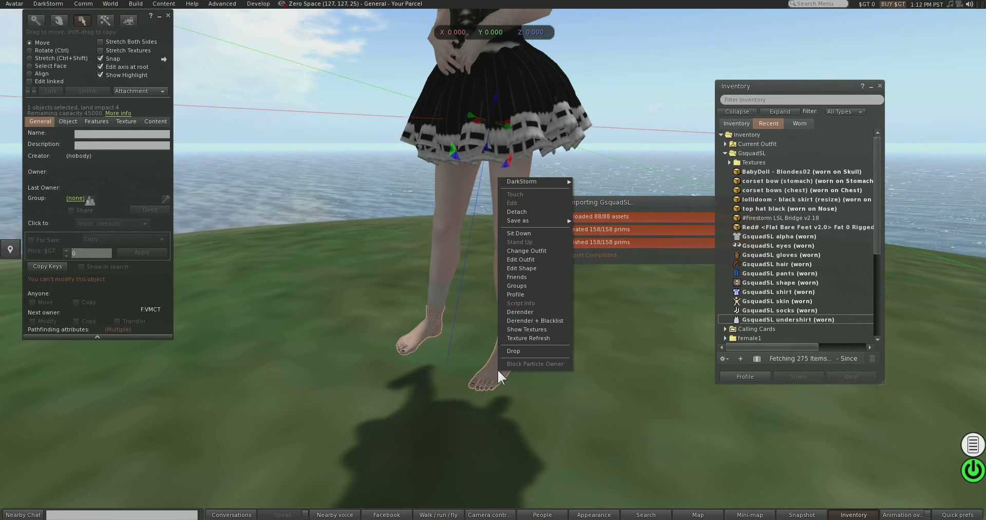
pyautogui.moveTo(535, 220)
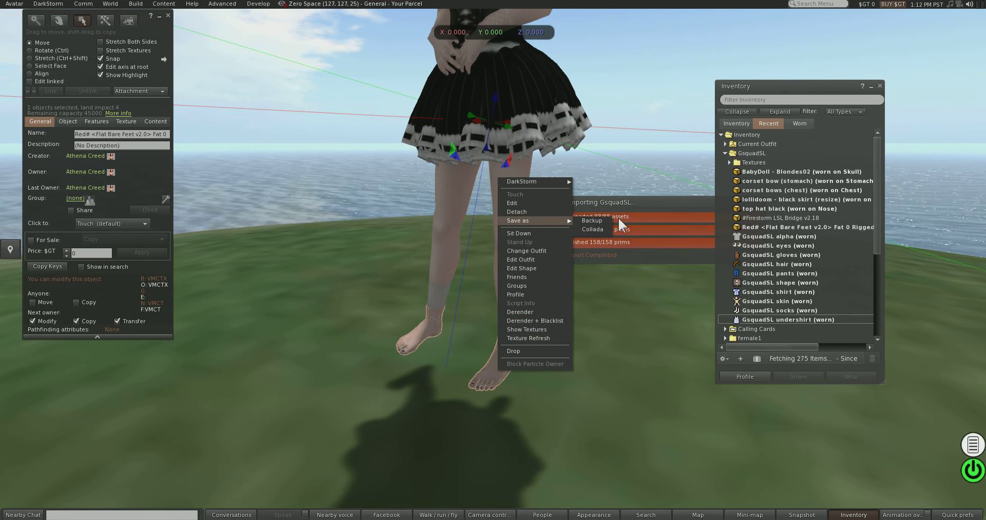
pyautogui.click(591, 229)
pyautogui.click(125, 139)
pyautogui.click(443, 293)
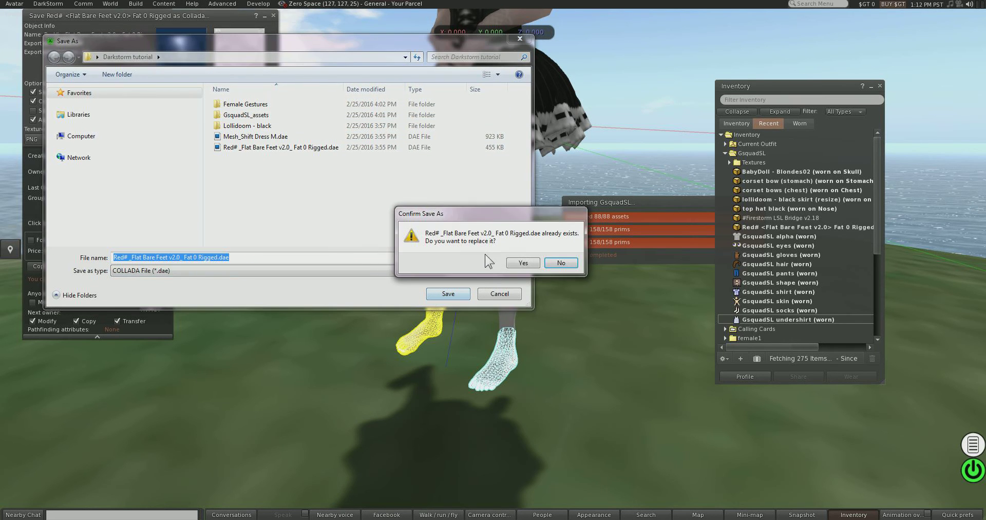
pyautogui.click(526, 260)
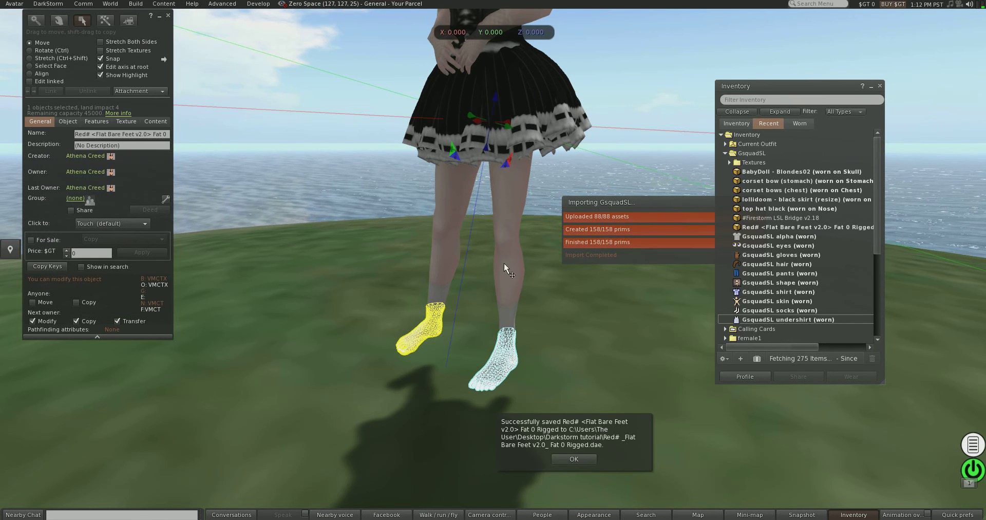
# Step: Examine the imported outfit on the avatar from the bare feet up to the top hat
pyautogui.click(523, 350)
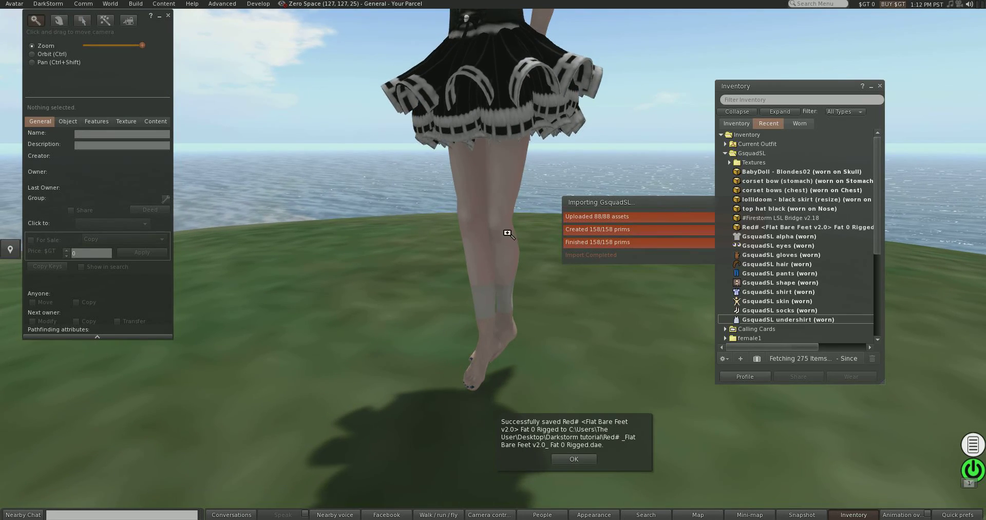
pyautogui.keyDown('ctrl'); pyautogui.keyDown('alt'); pyautogui.moveTo(495, 222); pyautogui.dragTo(491, 258); pyautogui.keyUp('alt'); pyautogui.keyUp('ctrl')
pyautogui.keyDown('ctrl'); pyautogui.keyDown('alt'); pyautogui.keyDown('shift'); pyautogui.moveTo(467, 368); pyautogui.dragTo(487, 108); pyautogui.keyUp('shift'); pyautogui.keyUp('alt'); pyautogui.keyUp('ctrl')
pyautogui.keyDown('ctrl'); pyautogui.keyDown('alt'); pyautogui.keyDown('shift'); pyautogui.moveTo(483, 284); pyautogui.dragTo(482, 237); pyautogui.keyUp('shift'); pyautogui.keyUp('alt'); pyautogui.keyUp('ctrl')
pyautogui.keyDown('alt'); pyautogui.moveTo(488, 355); pyautogui.dragTo(489, 381); pyautogui.keyUp('alt')
pyautogui.keyDown('alt'); pyautogui.moveTo(490, 285); pyautogui.dragTo(494, 264); pyautogui.keyUp('alt')
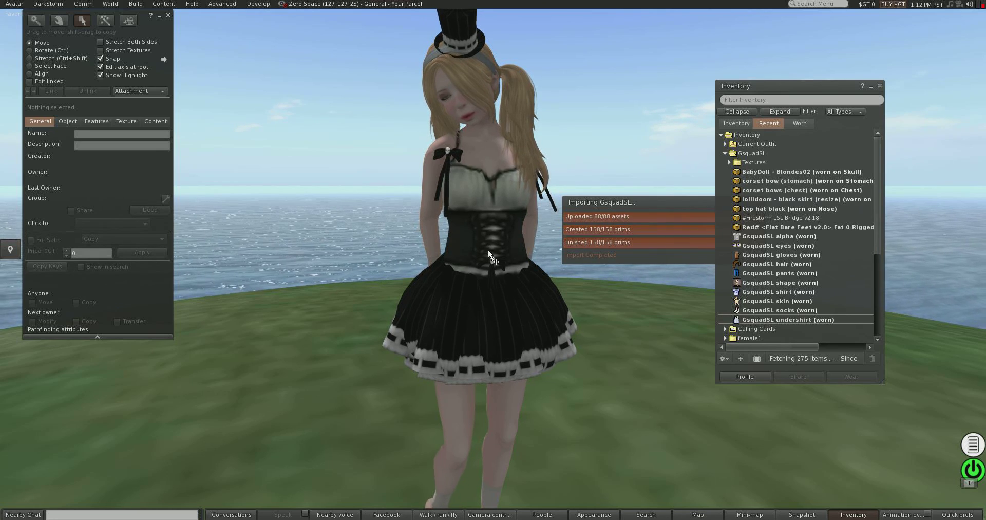
pyautogui.keyDown('alt'); pyautogui.moveTo(490, 252); pyautogui.dragTo(475, 261); pyautogui.keyUp('alt')
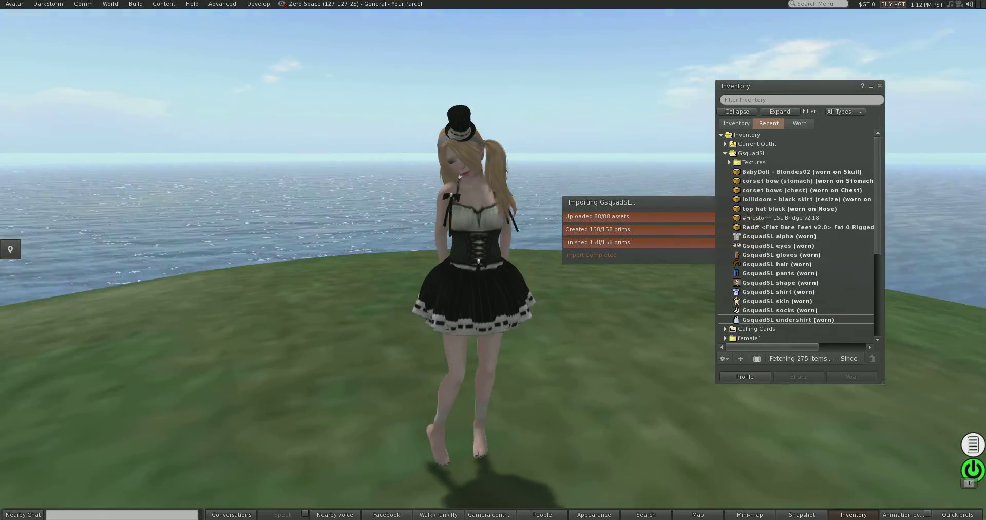